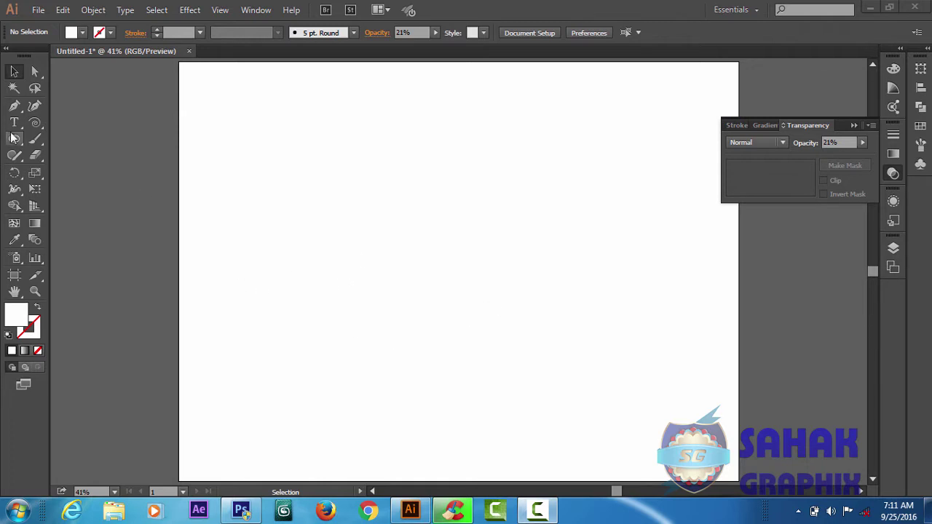
Draw a circle in the upper left of the page and fill it with CMYK Cyan
key(l)
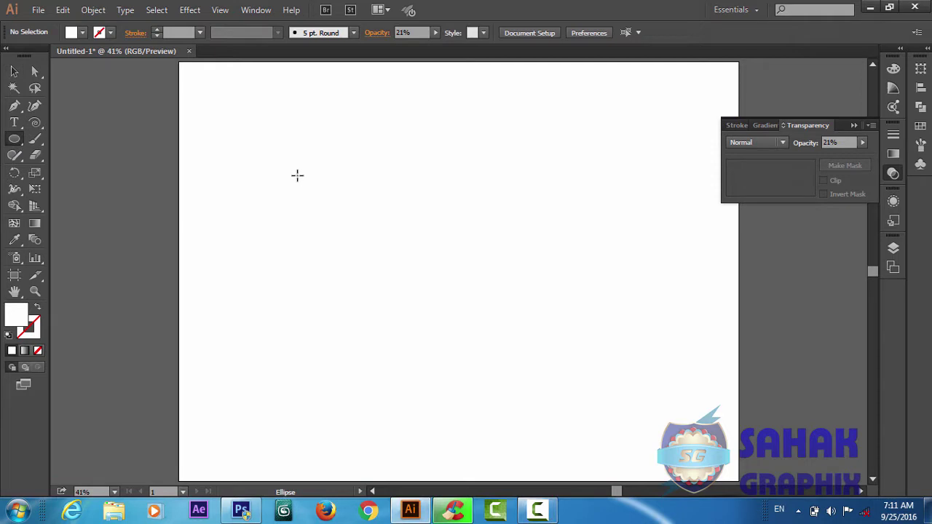
mouse_move(297, 175)
mouse_down()
mouse_move(421, 299)
mouse_move(354, 229)
mouse_up()
key(v)
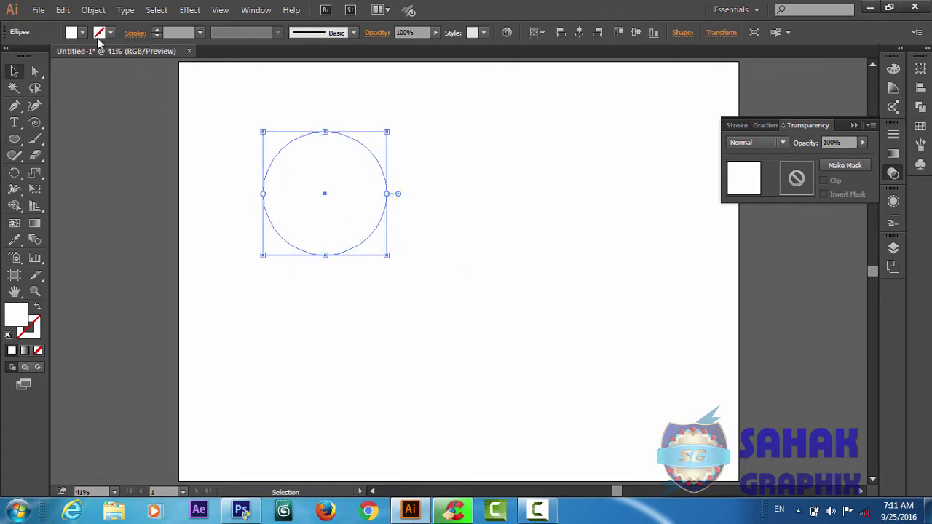
click(83, 32)
click(79, 62)
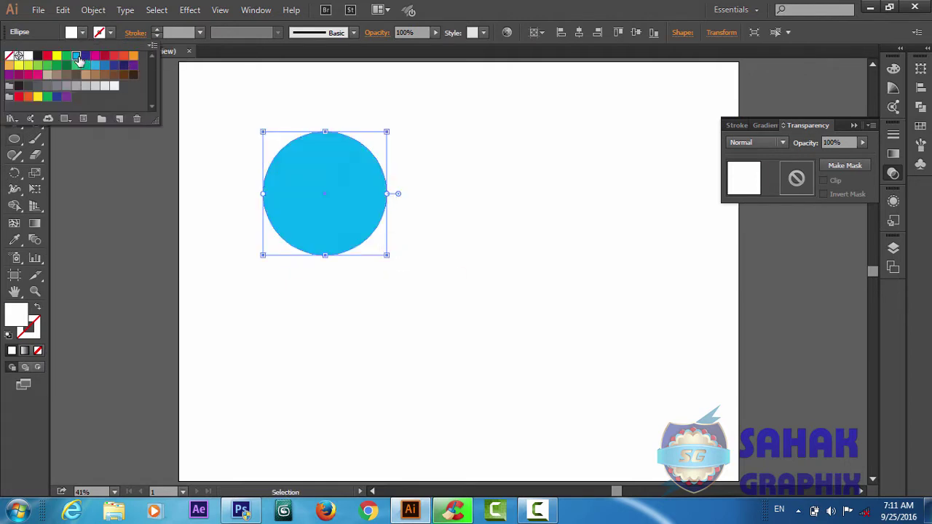
click(486, 191)
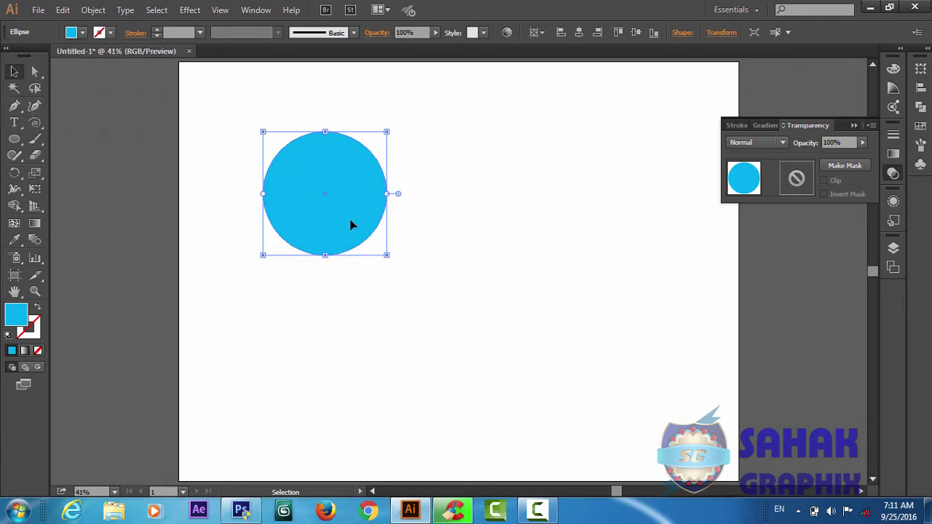
Alt-drag two diagonal copies, enlarge the middle one from its centre, and select all three
mouse_move(349, 219)
mouse_down()
mouse_move(490, 346)
mouse_move(407, 277)
mouse_up()
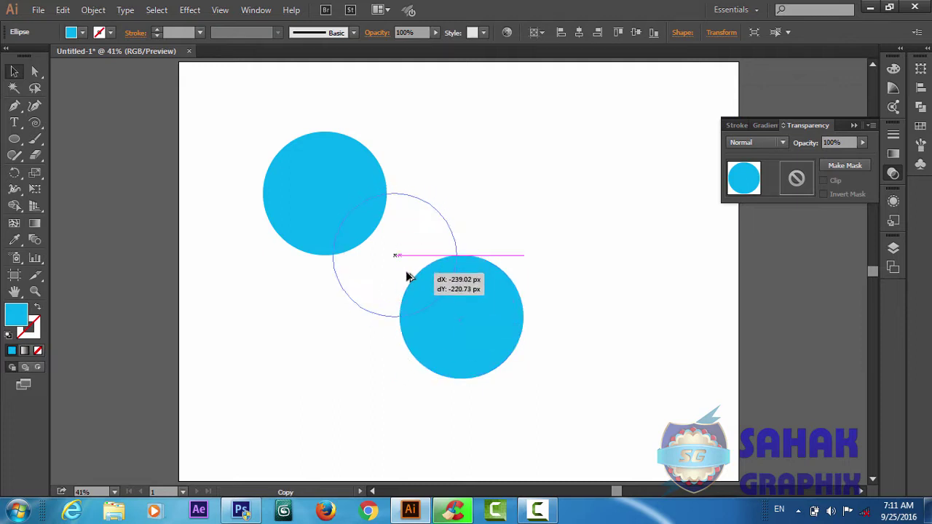
drag(408, 276, 411, 276)
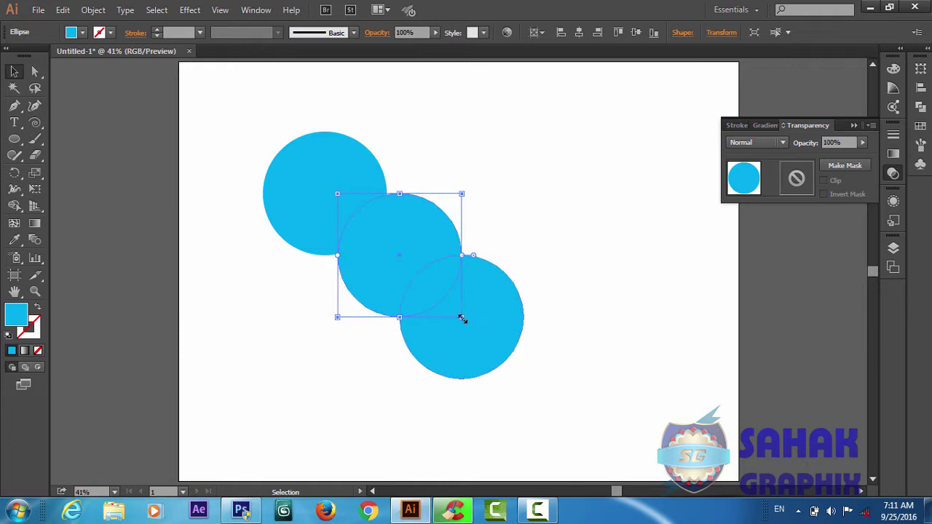
drag(462, 318, 510, 368)
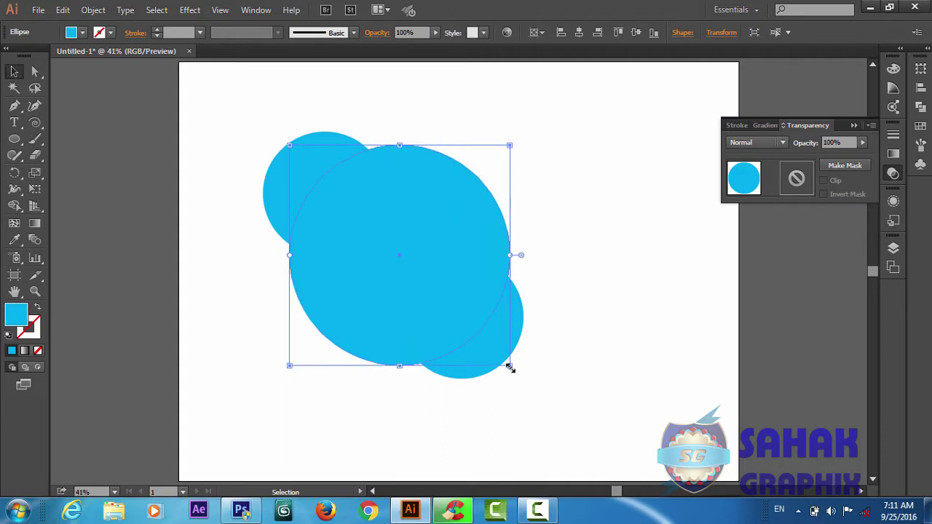
click(527, 130)
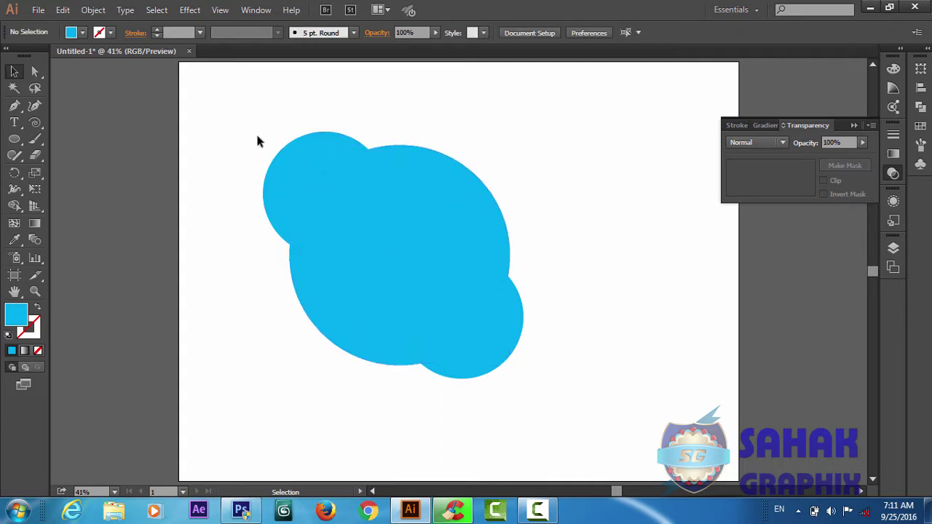
drag(257, 136, 569, 412)
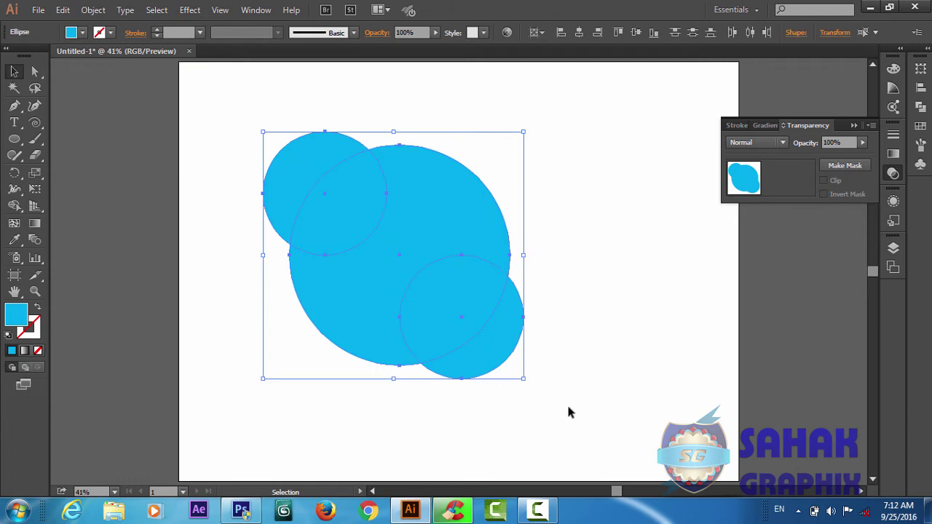
Drag the Shape Builder across all three cyan circles to fuse them into one blob
click(15, 206)
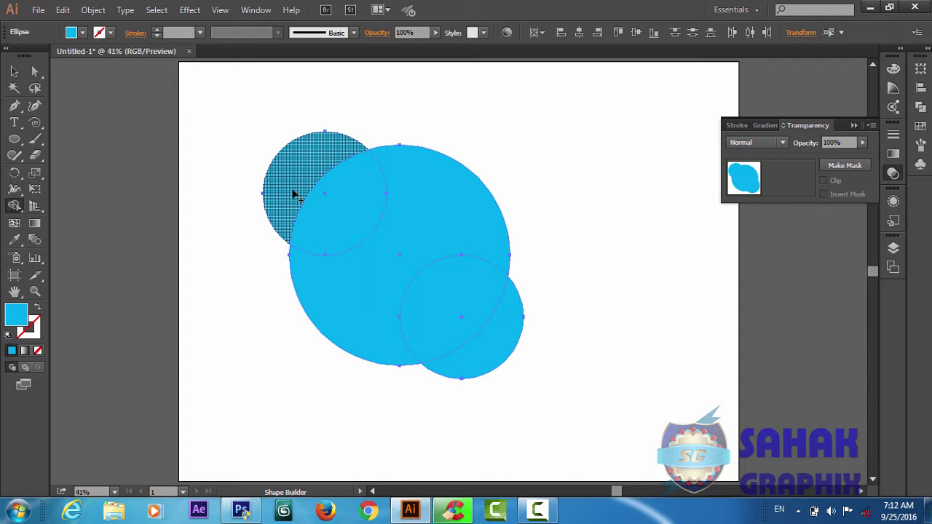
drag(297, 193, 356, 248)
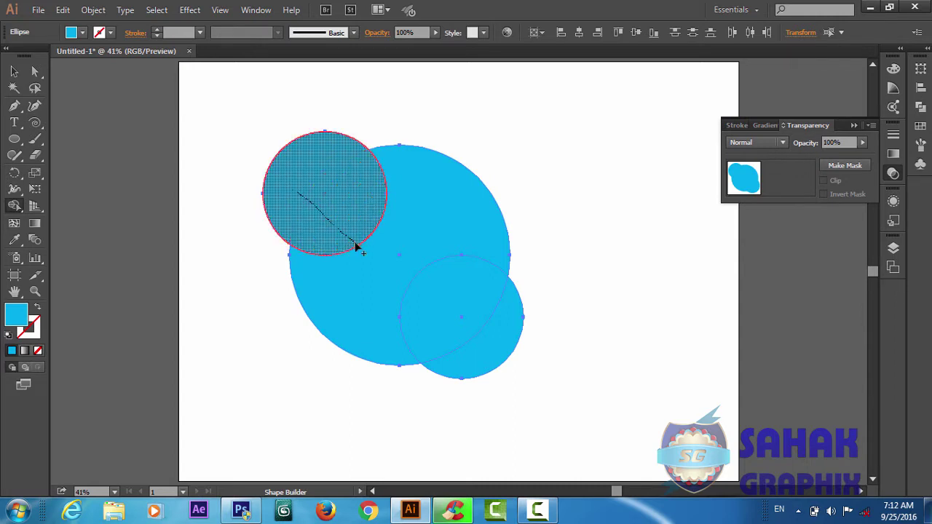
drag(356, 248, 481, 349)
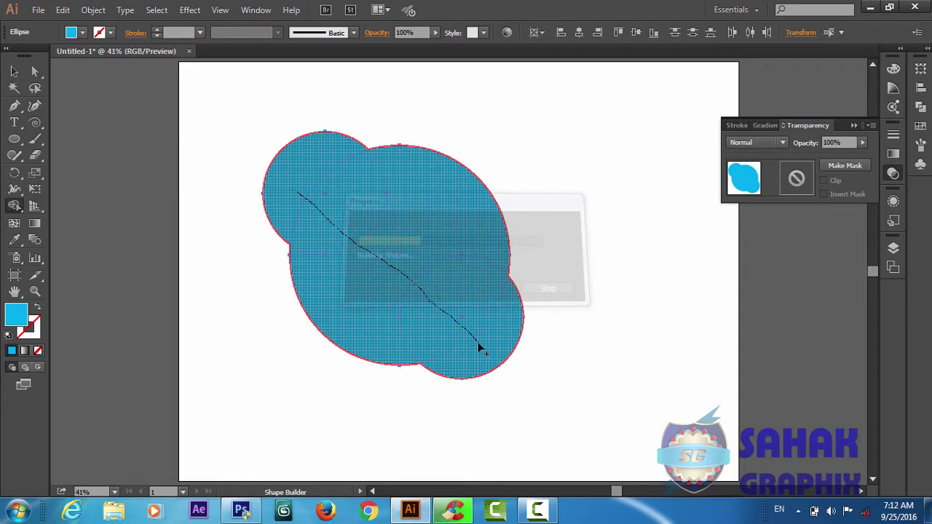
drag(480, 349, 479, 348)
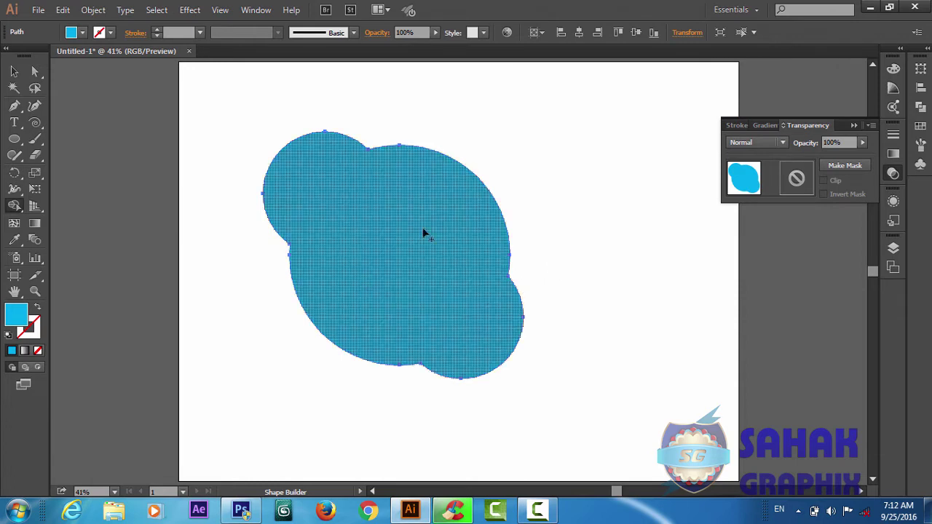
Undo the accidental white fill on the blob and deselect it
click(20, 140)
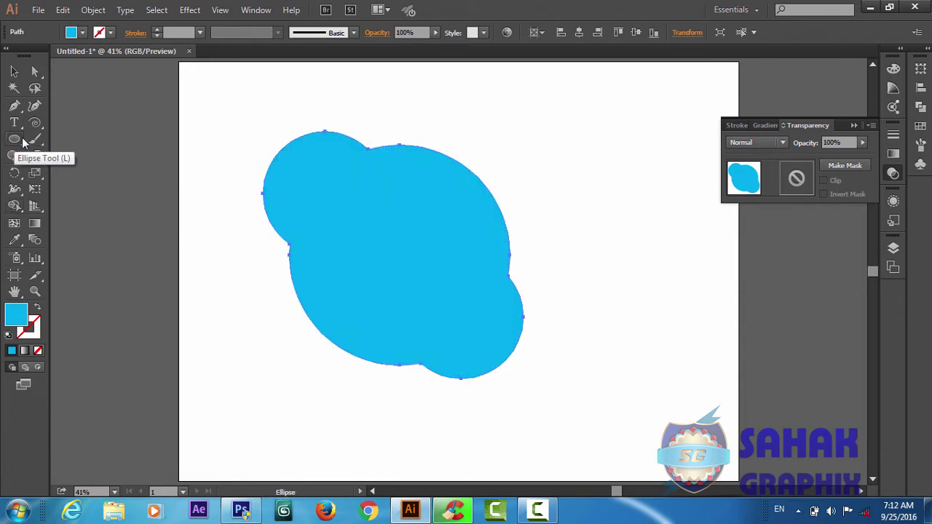
click(71, 32)
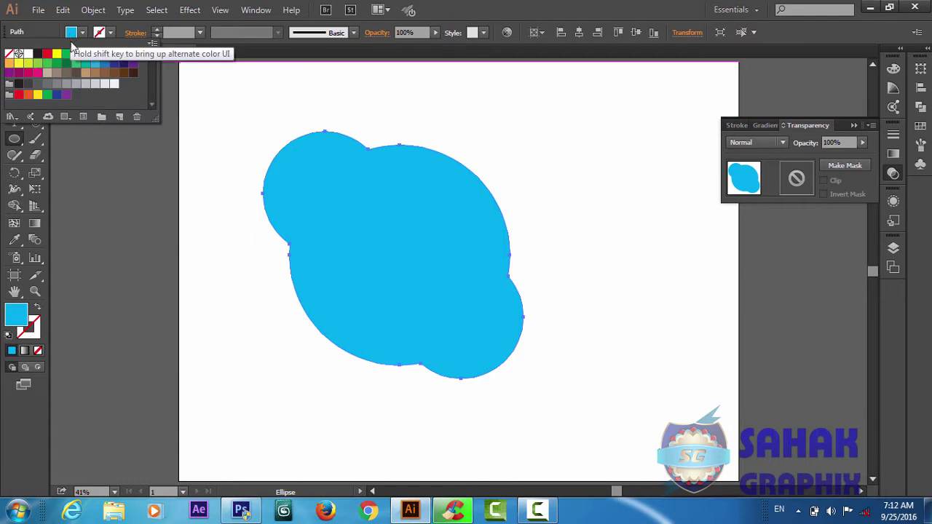
click(28, 54)
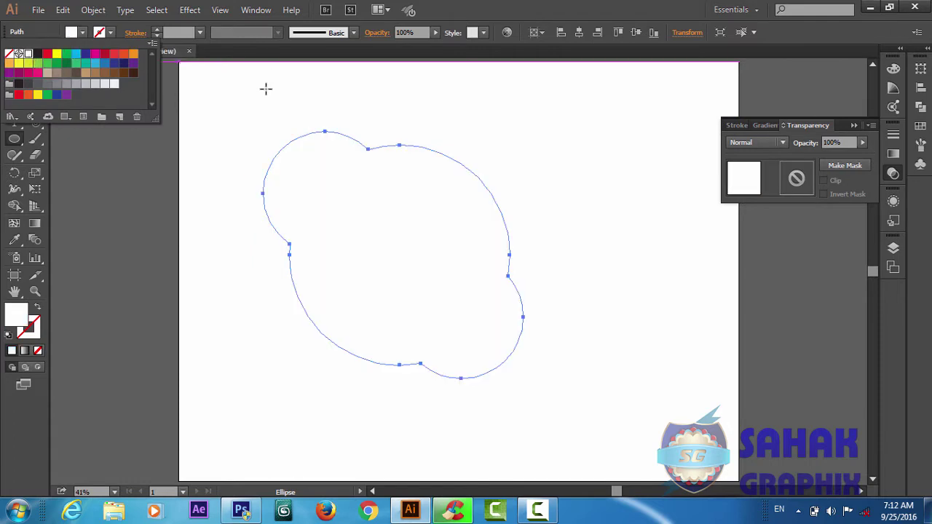
key(Escape)
key(ctrl+z)
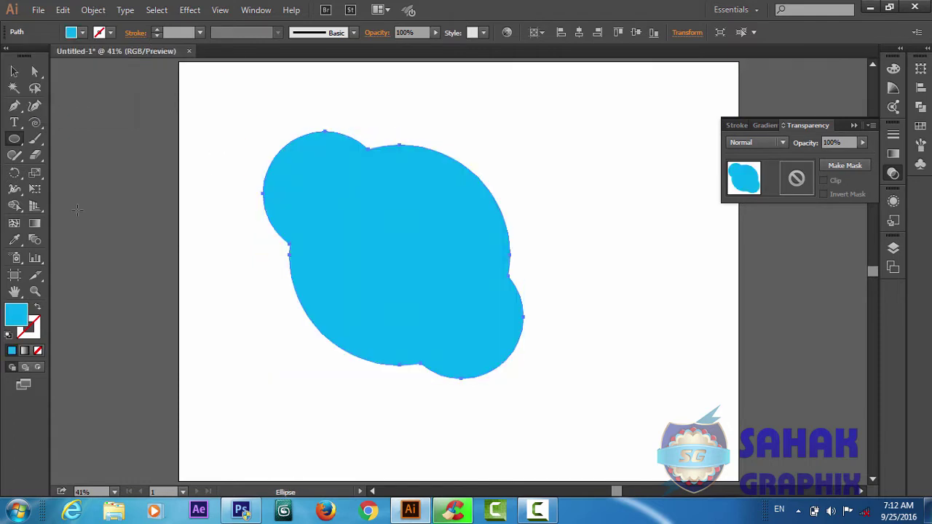
key(v)
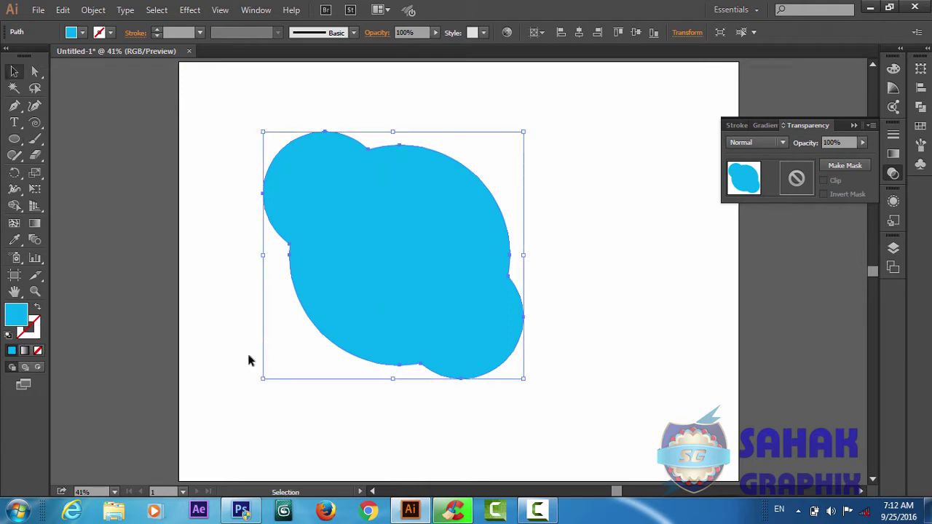
click(206, 394)
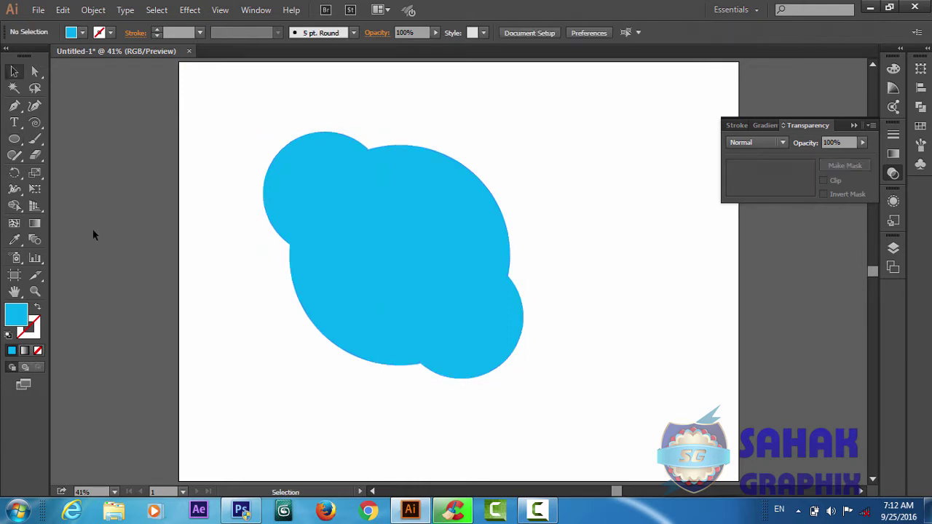
Draw a wide white-filled ellipse over the blob's top and select both shapes
click(14, 138)
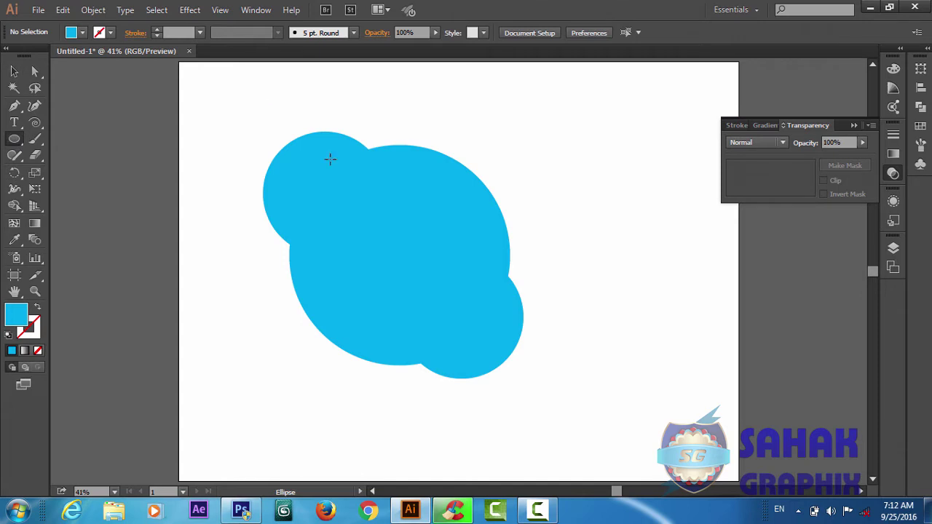
drag(256, 97, 518, 245)
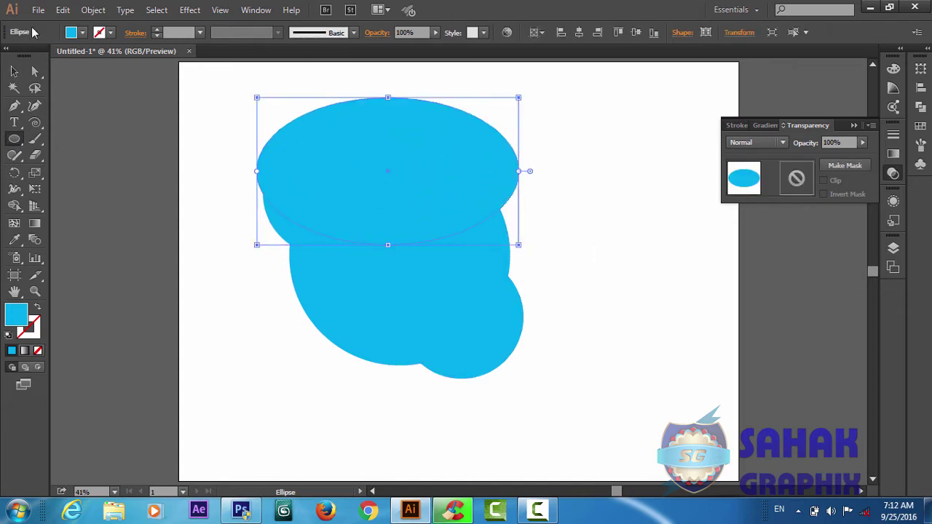
click(82, 33)
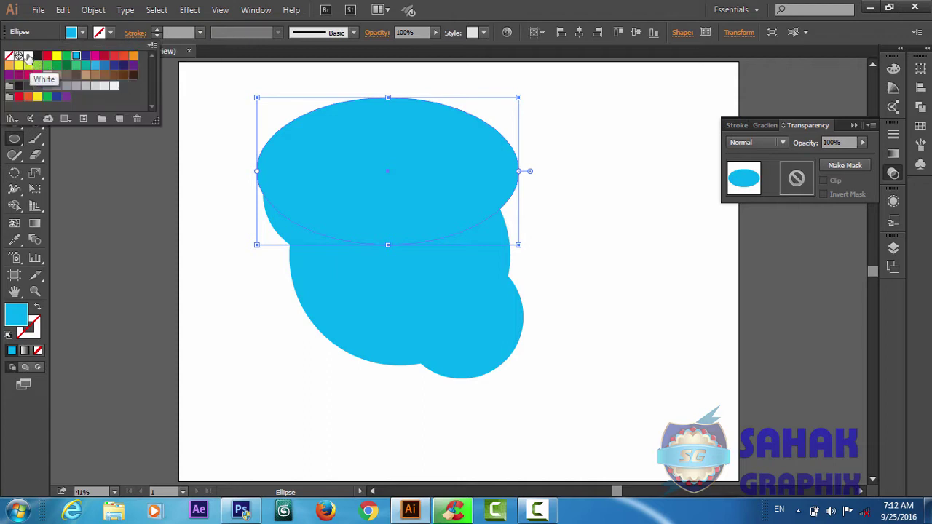
click(27, 57)
click(267, 316)
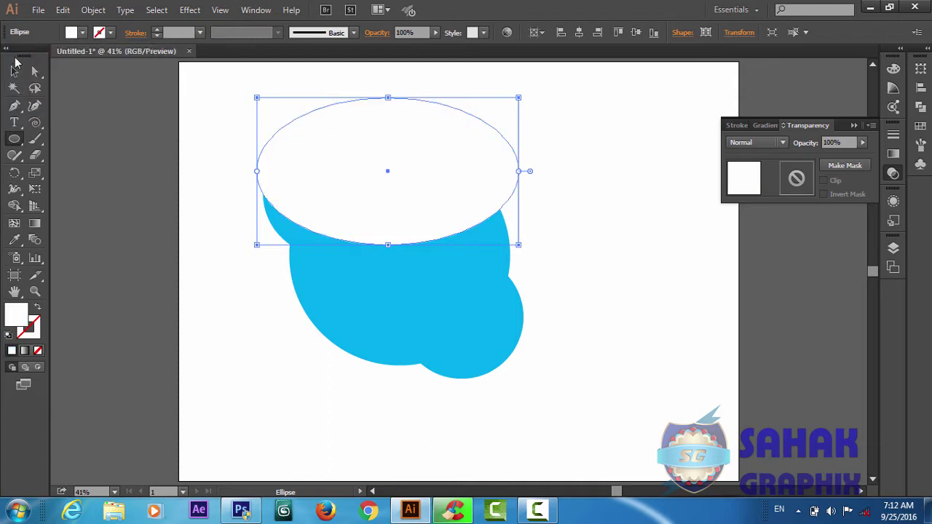
click(14, 70)
key(ctrl+a)
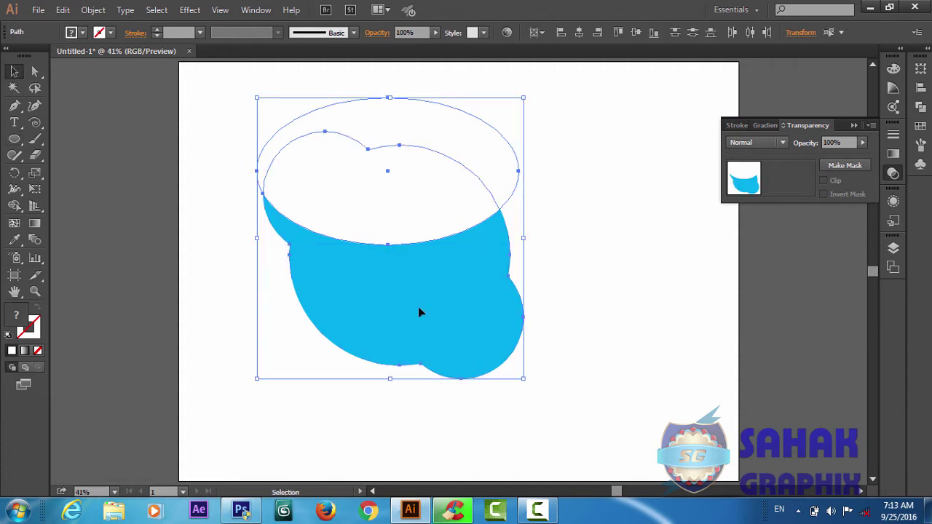
Trim away the part of the white ellipse lying outside the blob
click(16, 209)
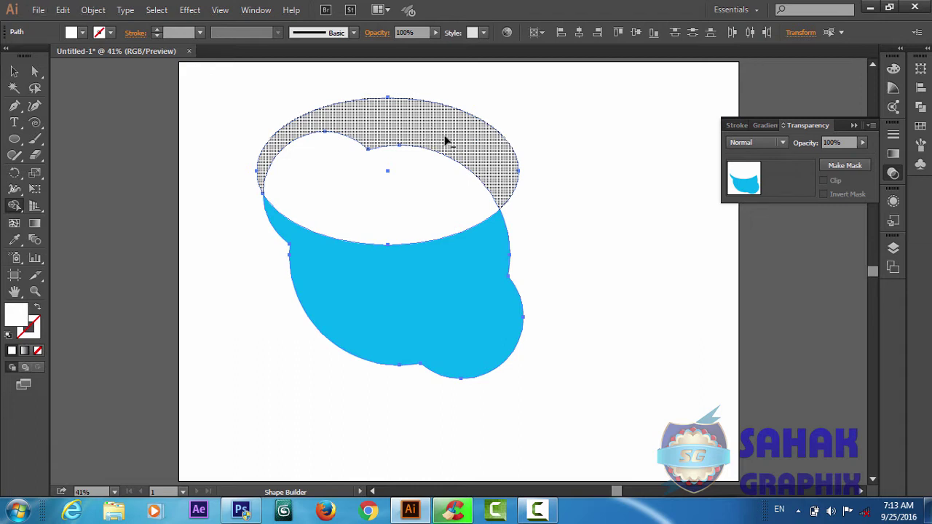
alt+click(446, 140)
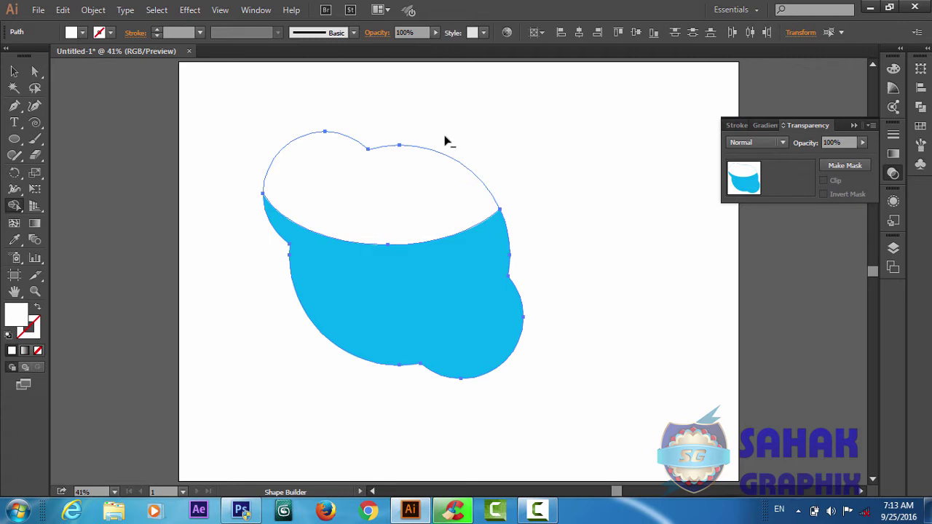
key(v)
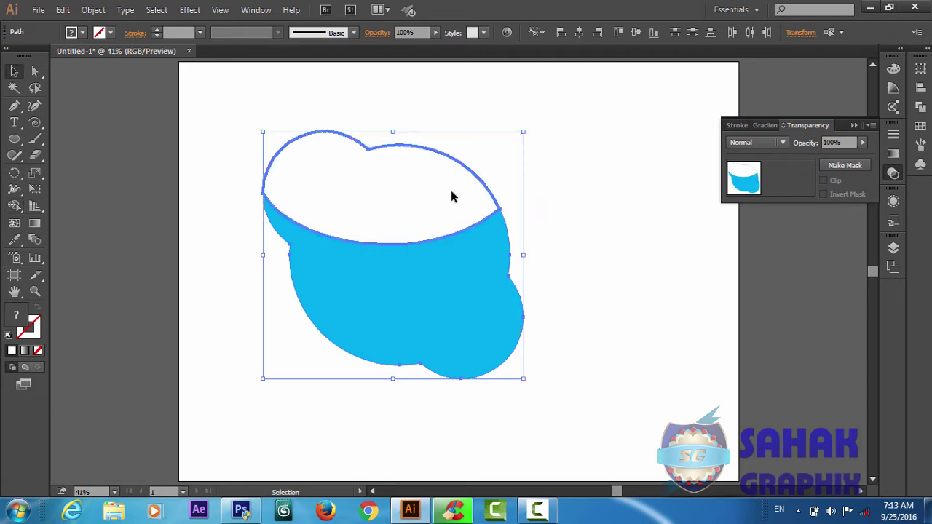
click(628, 189)
Lower the white top shape's opacity to 16% and select both blob shapes
click(426, 218)
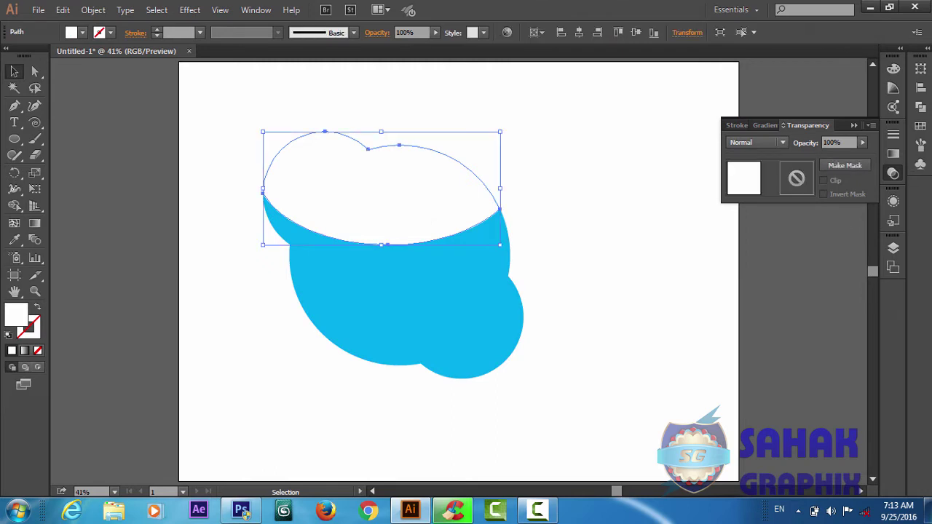
click(865, 145)
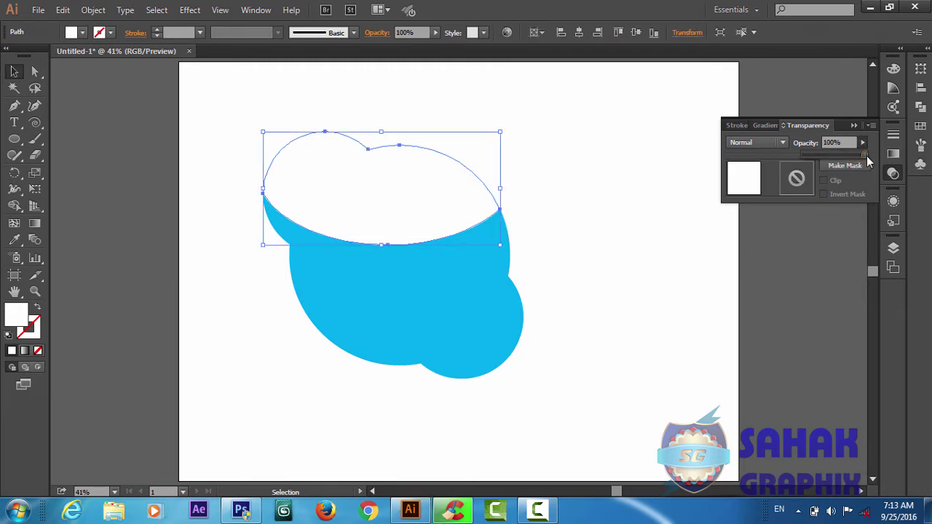
drag(864, 154, 815, 164)
click(610, 248)
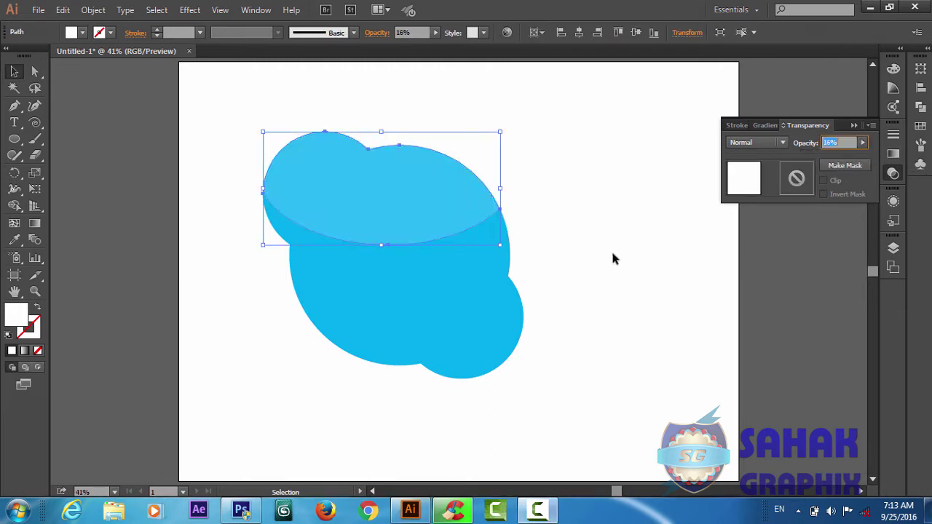
click(613, 258)
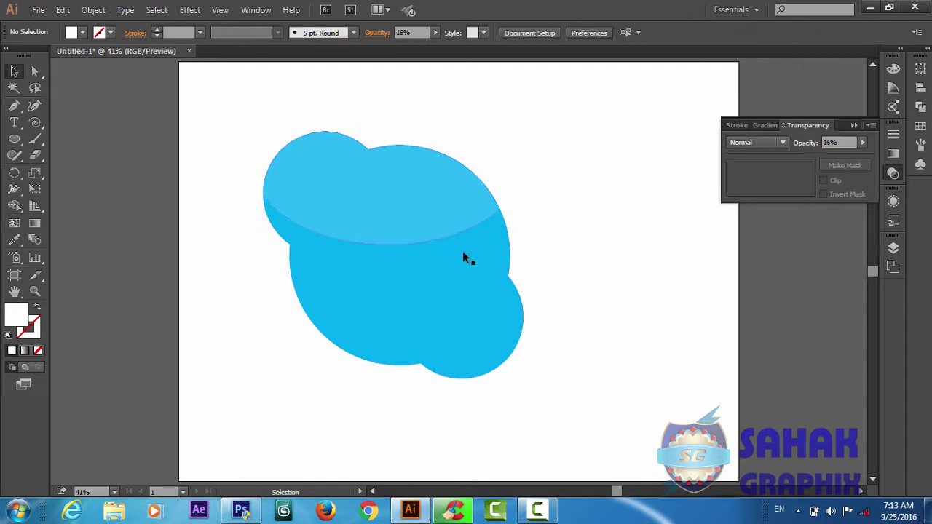
drag(543, 117, 273, 452)
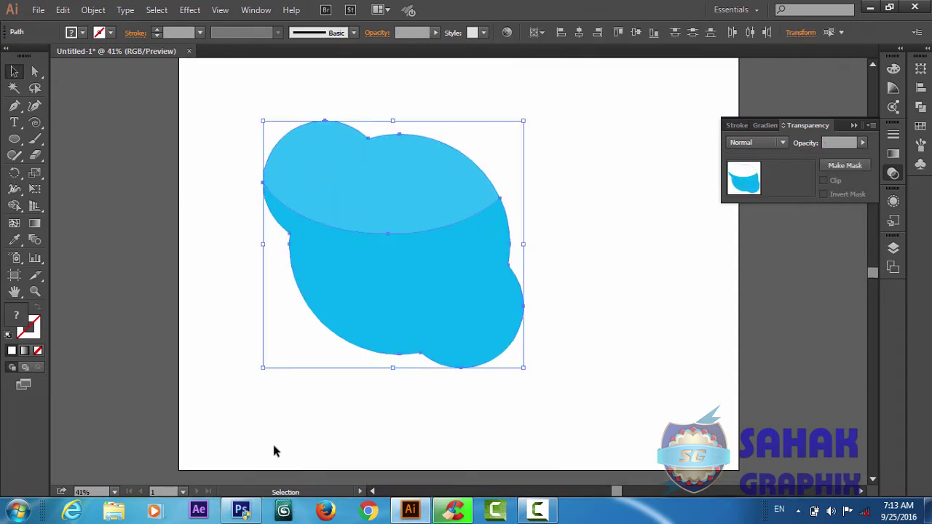
Delete the blob and draw a large circle with no fill and a 4 pt black stroke
key(Delete)
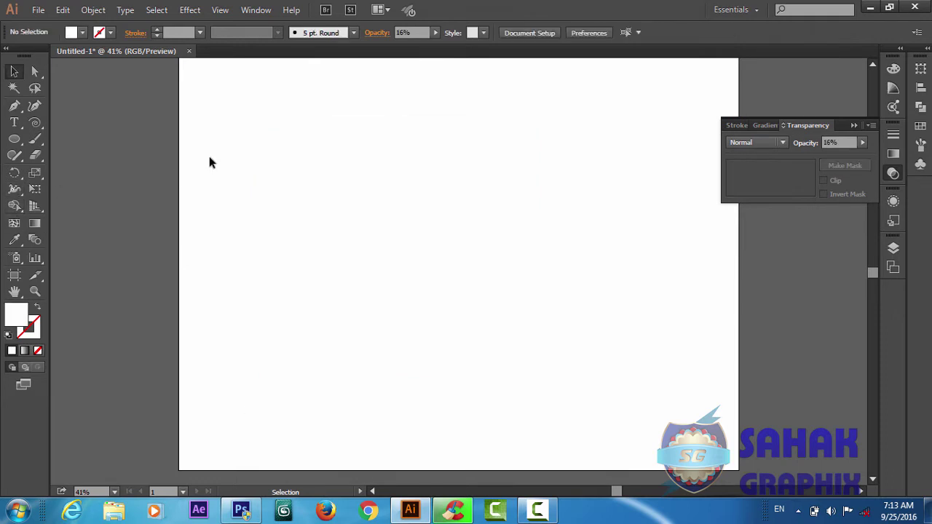
click(15, 139)
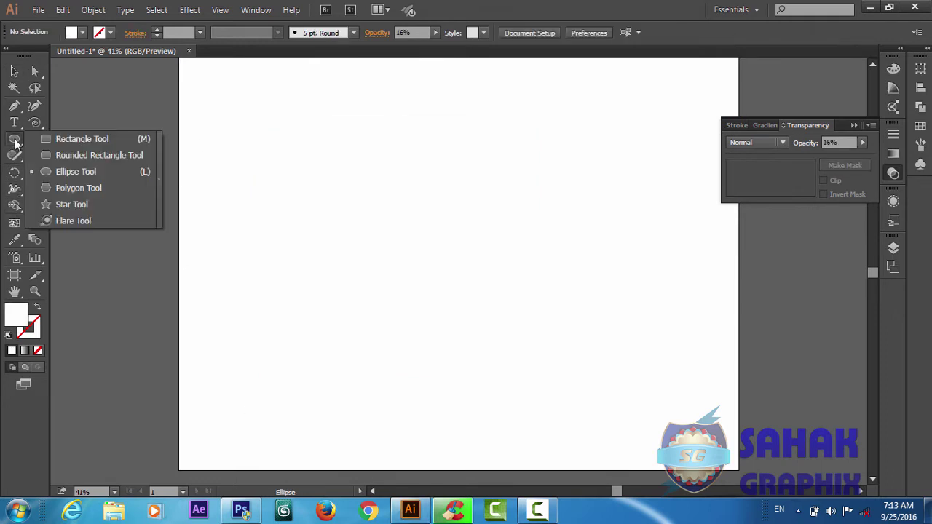
click(59, 168)
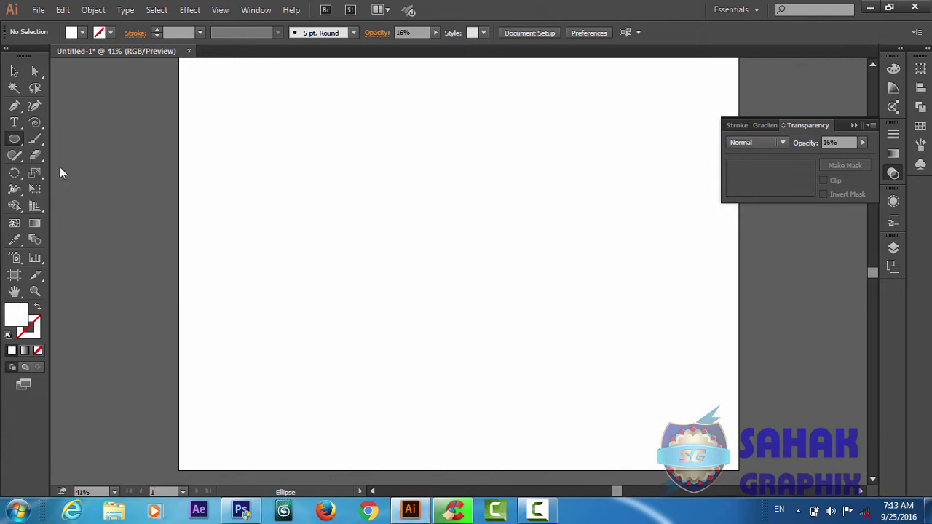
click(83, 33)
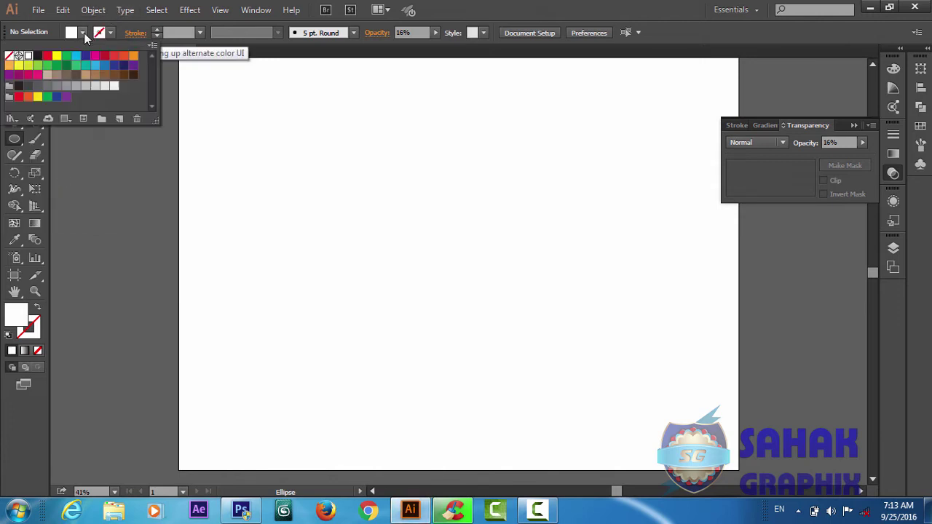
click(10, 56)
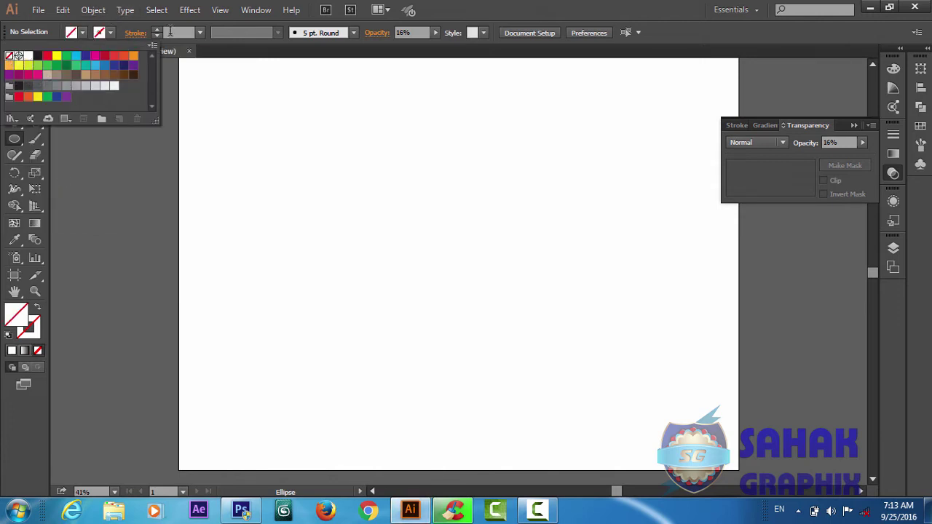
click(154, 29)
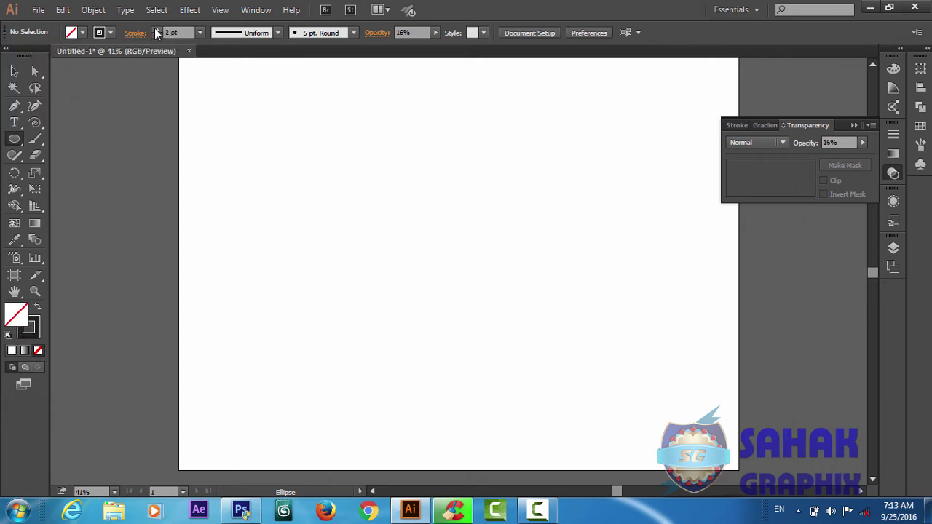
click(155, 32)
mouse_move(323, 154)
mouse_down()
mouse_move(515, 318)
mouse_move(508, 335)
mouse_up()
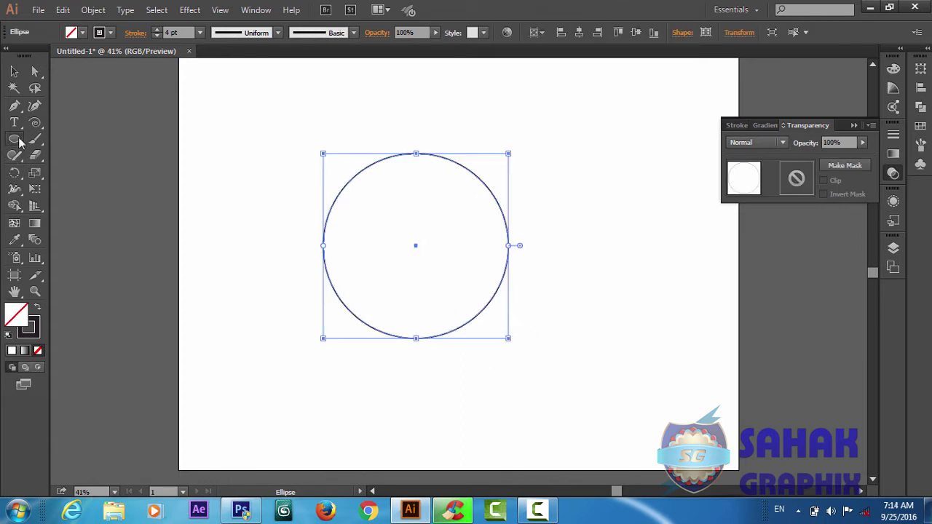
Rotate copies of the circle around its bottom point, repeating with Ctrl+D to form a rosette
click(14, 172)
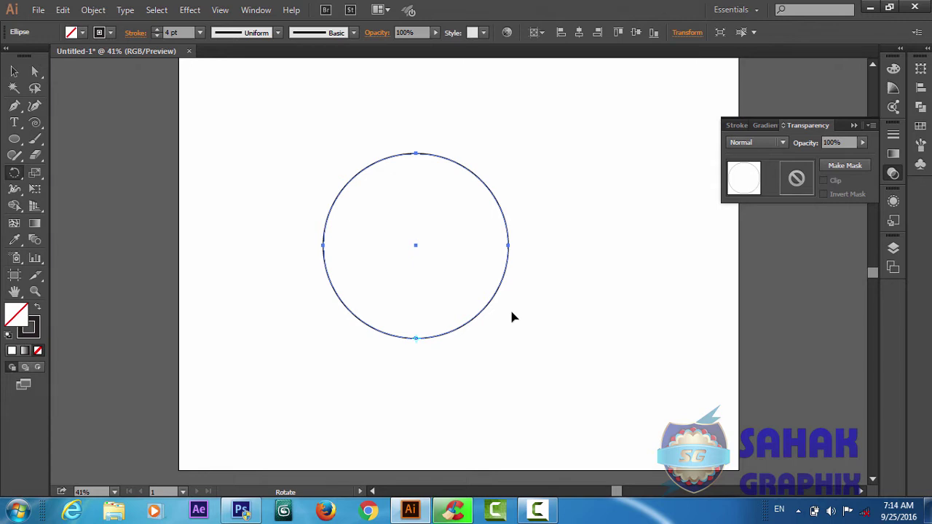
drag(511, 313, 516, 375)
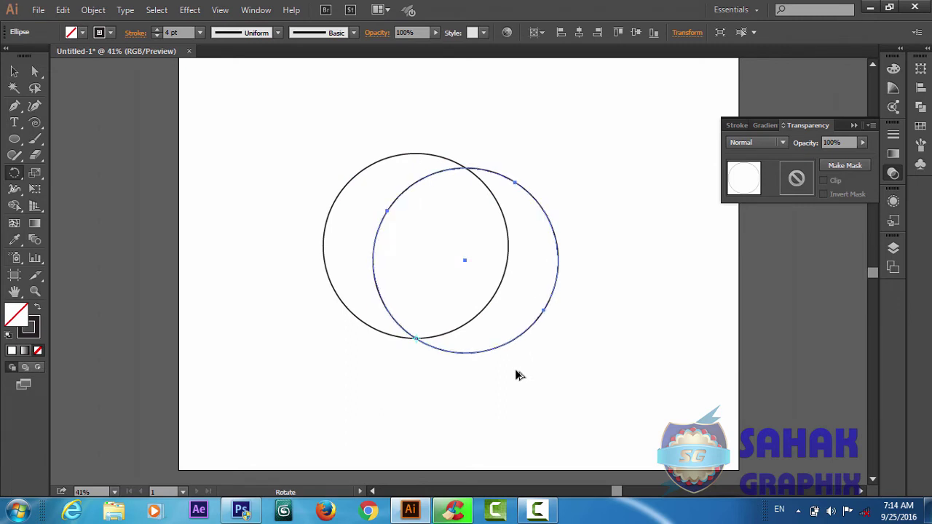
key(ctrl+d)
key(ctrl+d)
key(ctrl+d)
key(ctrl+d)
key(ctrl+d)
key(ctrl+d)
key(ctrl+d)
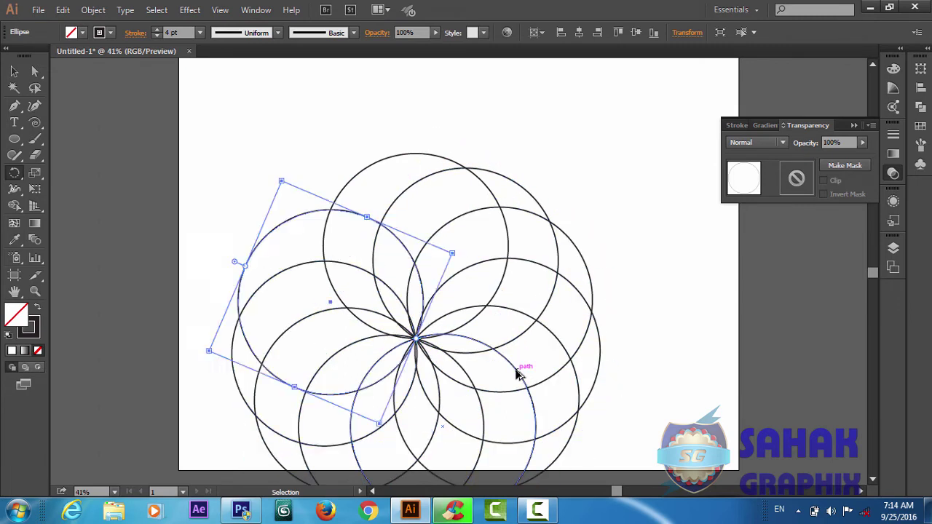
key(ctrl+d)
key(r)
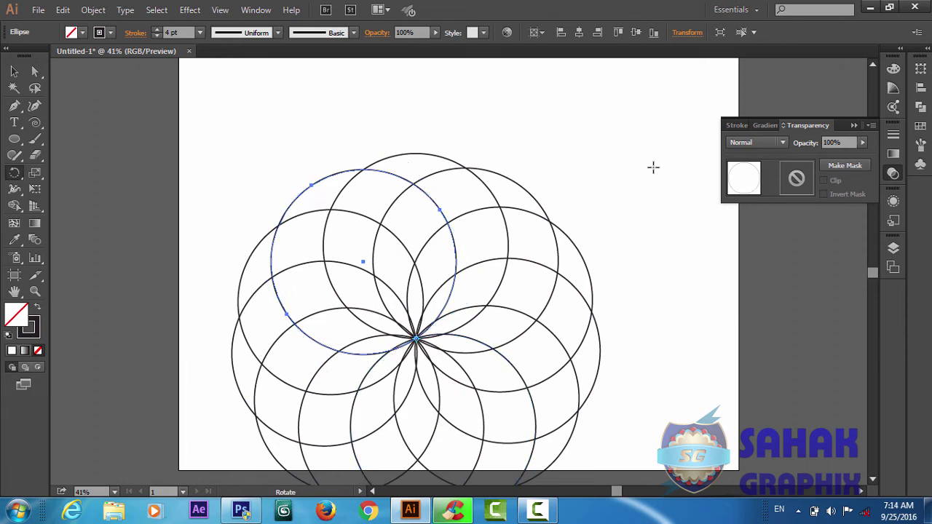
Select the whole rosette, move it up onto the artboard, and reselect it
key(v)
drag(611, 175, 272, 474)
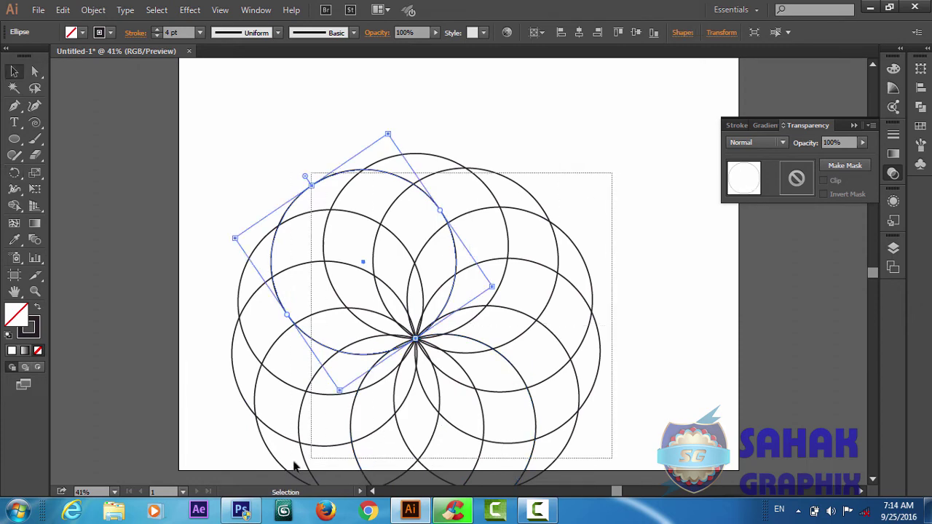
drag(412, 357, 407, 290)
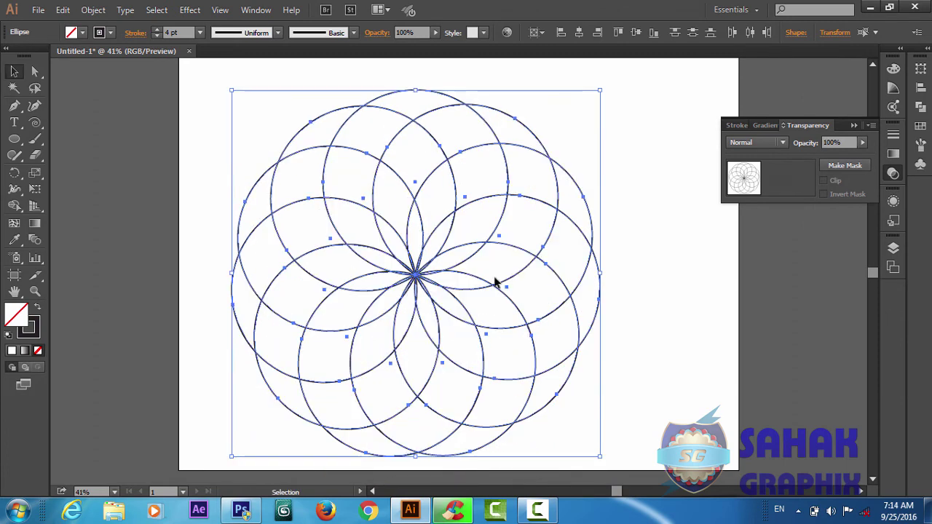
click(663, 313)
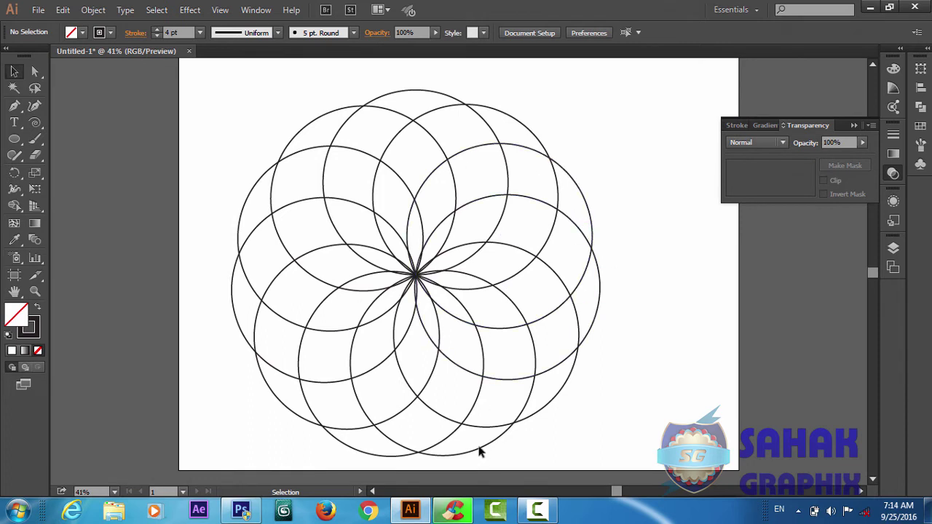
drag(594, 107, 221, 469)
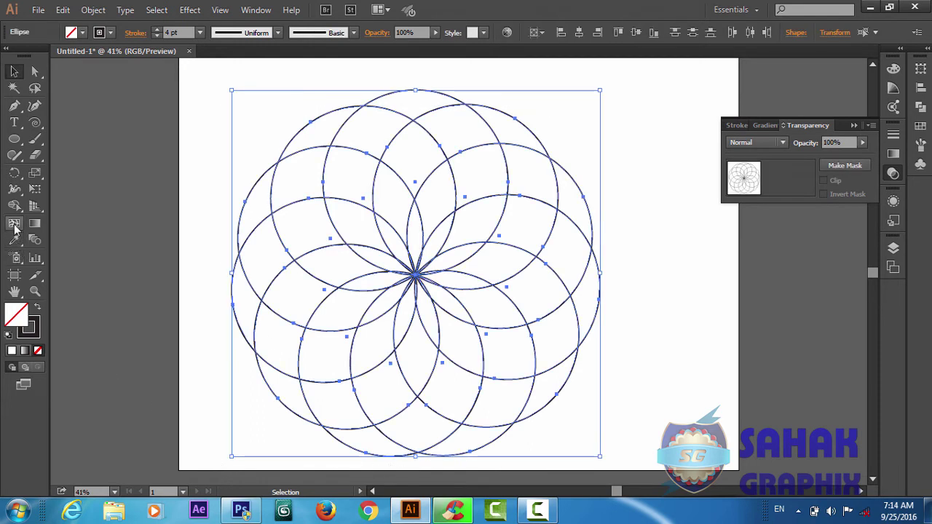
Choose the Shape Builder tool with a CMYK Magenta fill
click(15, 206)
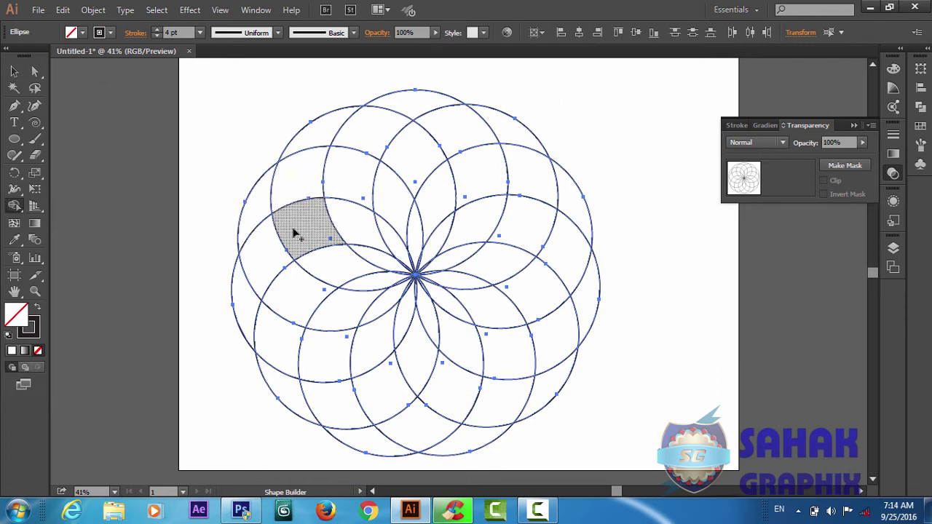
click(83, 33)
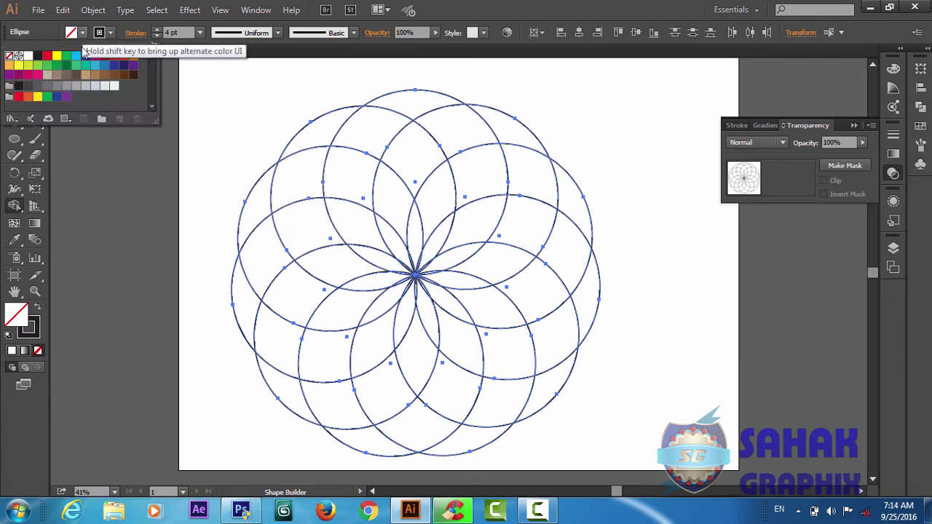
click(94, 57)
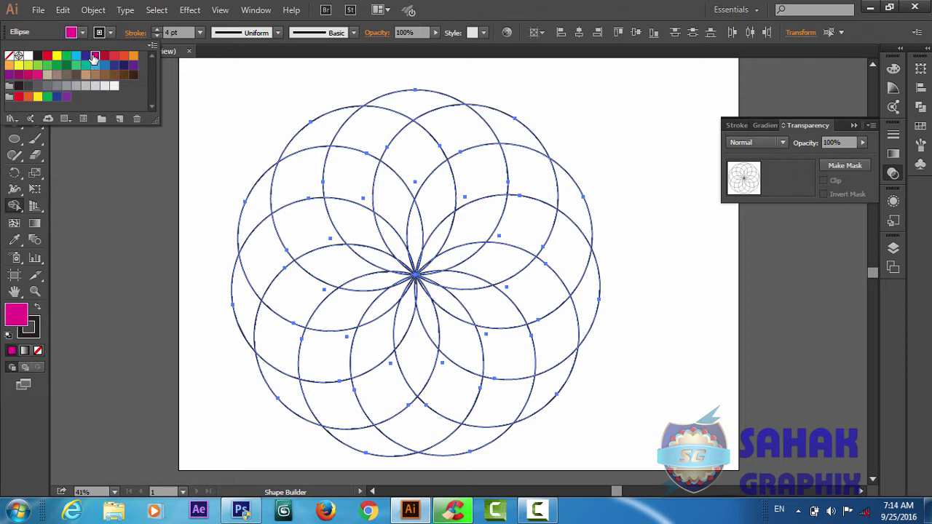
click(309, 183)
Fill each of the eleven outer ring segments magenta, working around the rosette
click(309, 183)
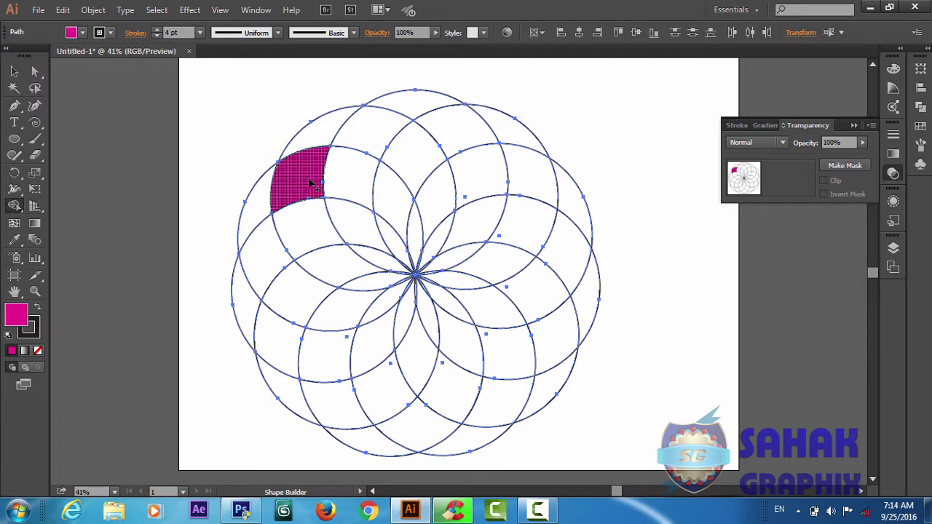
click(375, 134)
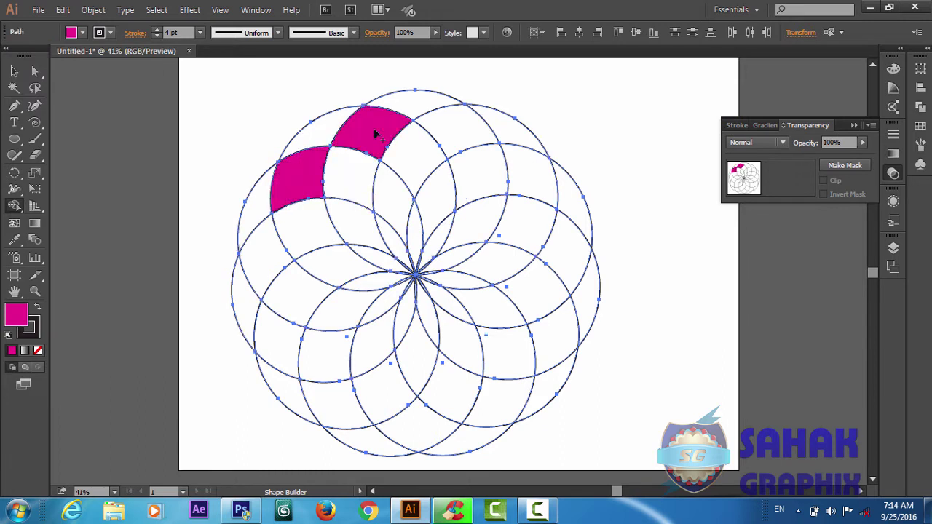
click(451, 139)
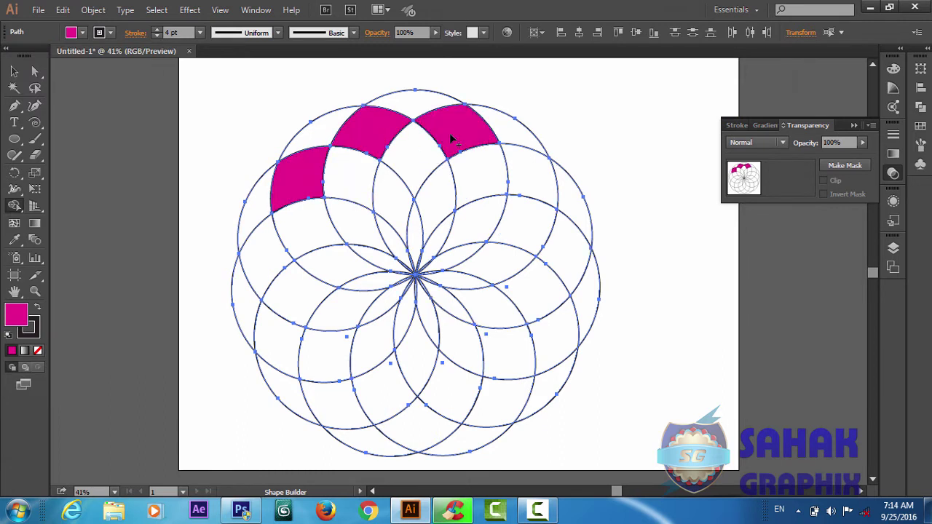
click(525, 183)
click(563, 271)
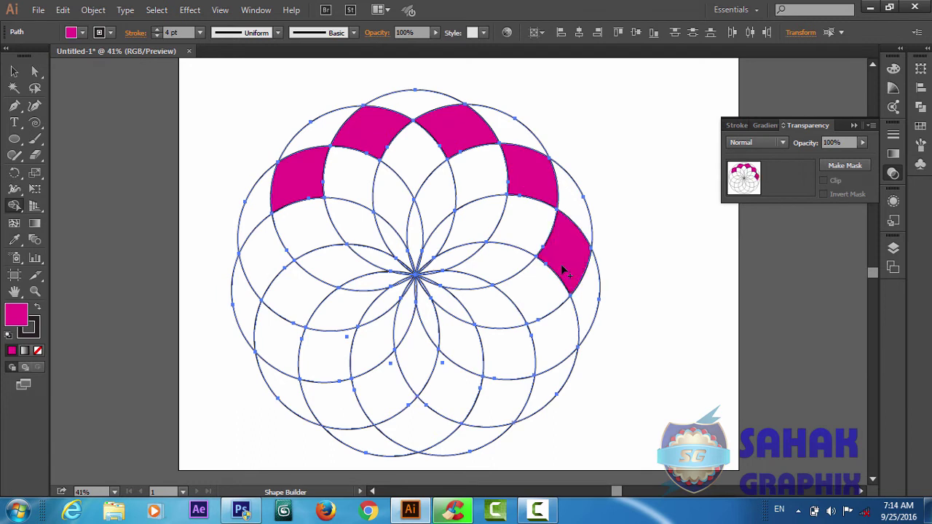
click(557, 354)
click(502, 403)
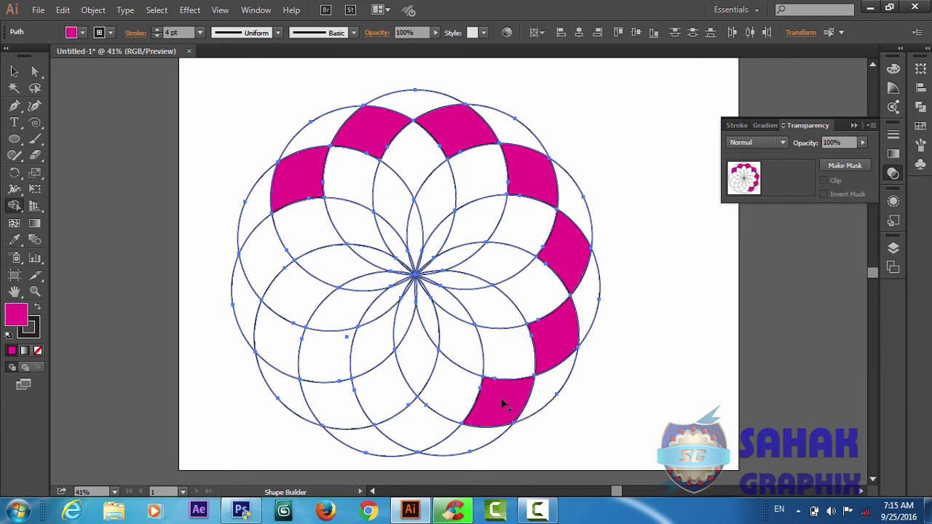
click(413, 426)
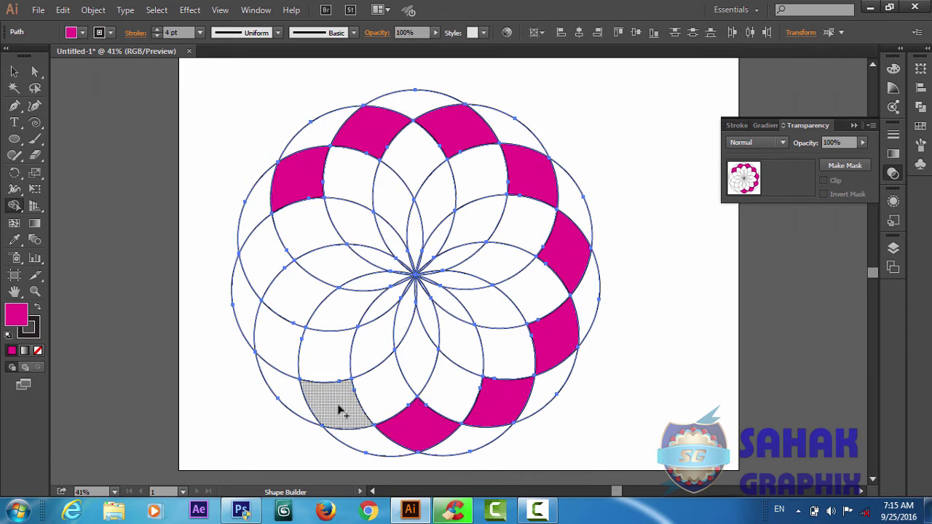
click(339, 409)
click(288, 358)
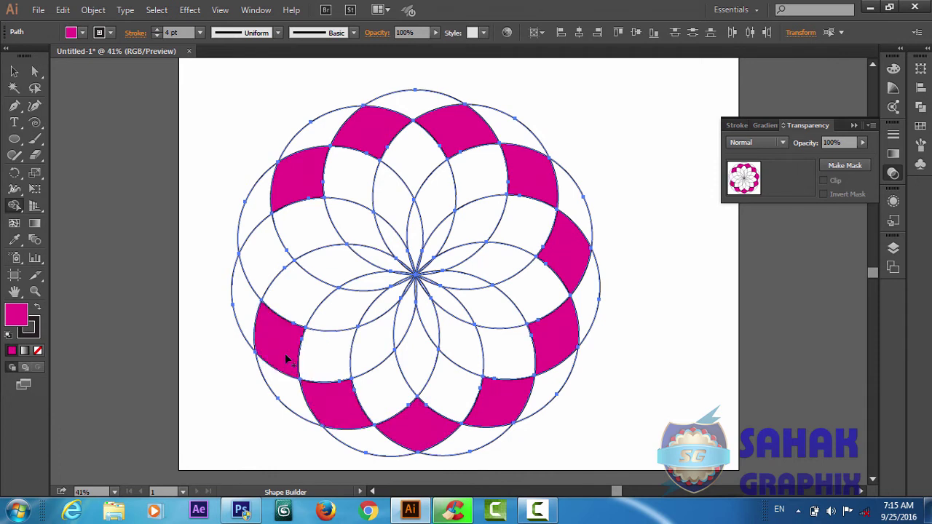
click(265, 247)
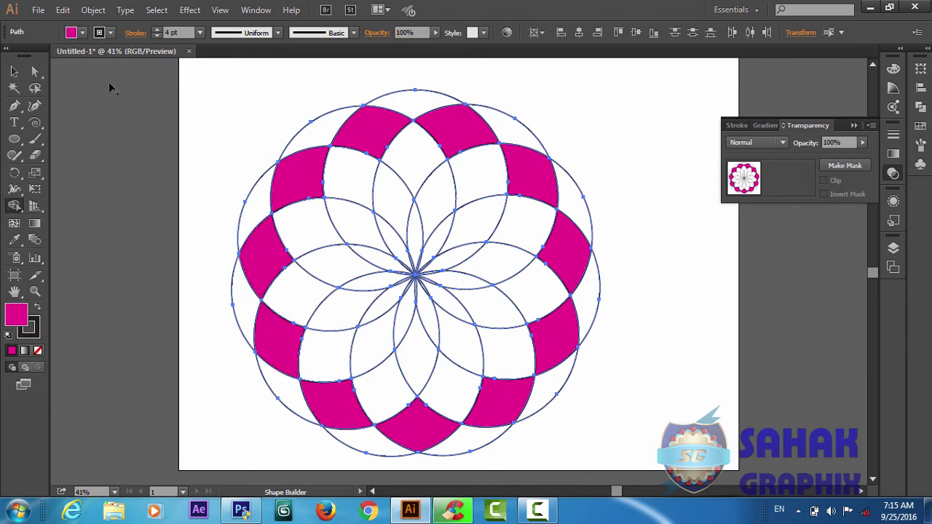
click(82, 33)
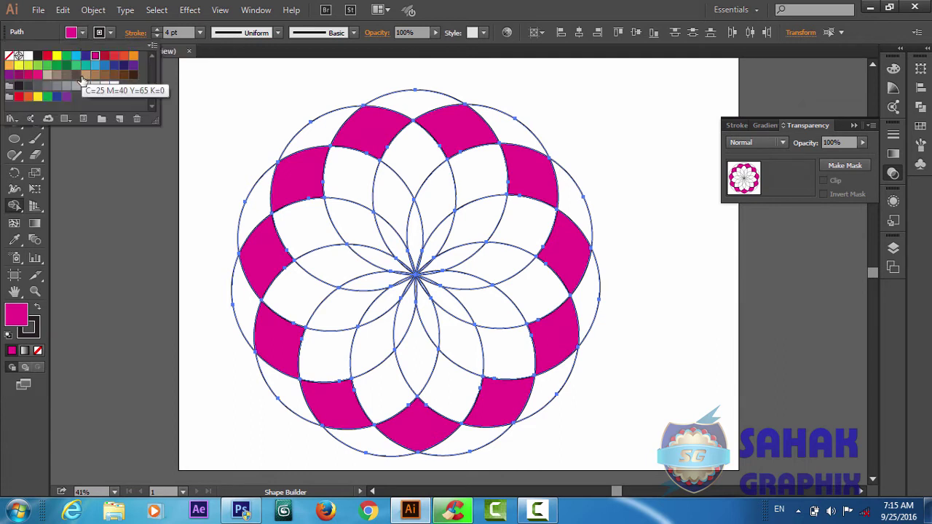
Switch the fill to cyan and fill the inner petals left, above and right of centre
click(76, 55)
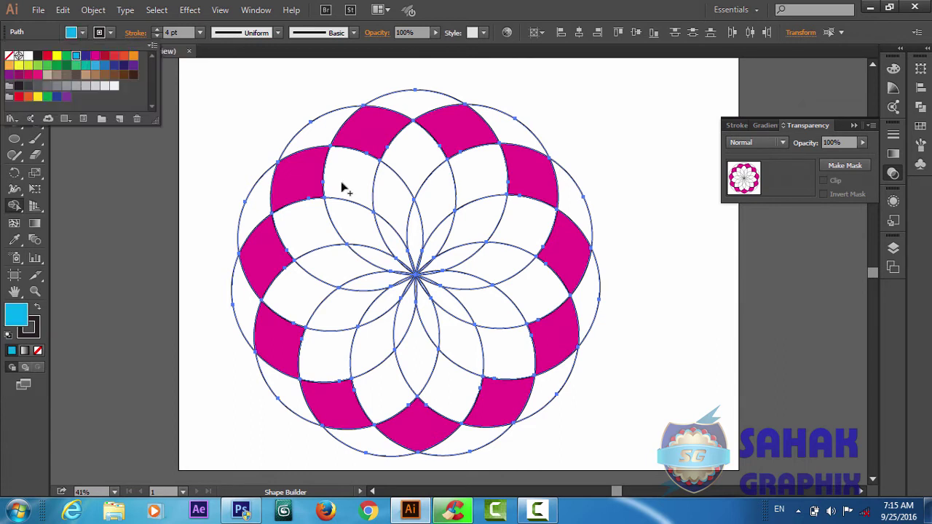
click(353, 217)
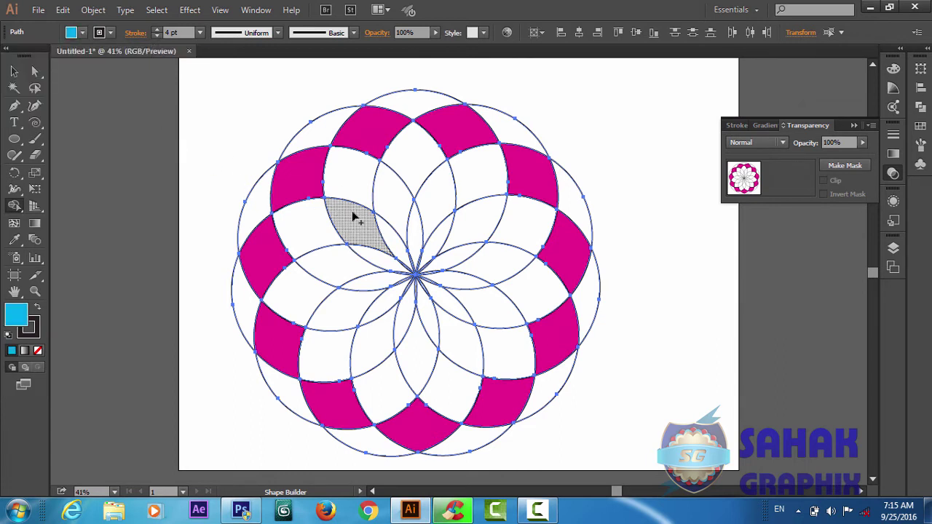
click(353, 217)
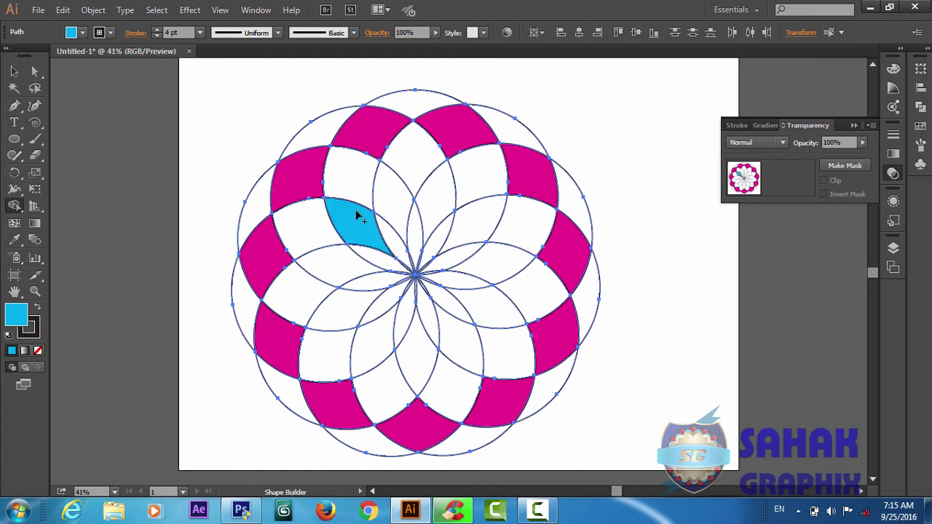
click(409, 204)
click(431, 204)
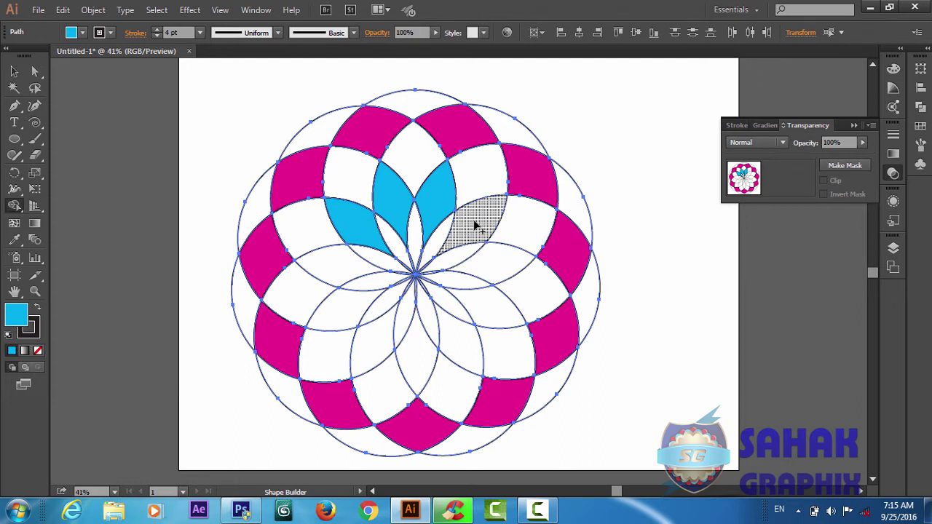
click(497, 271)
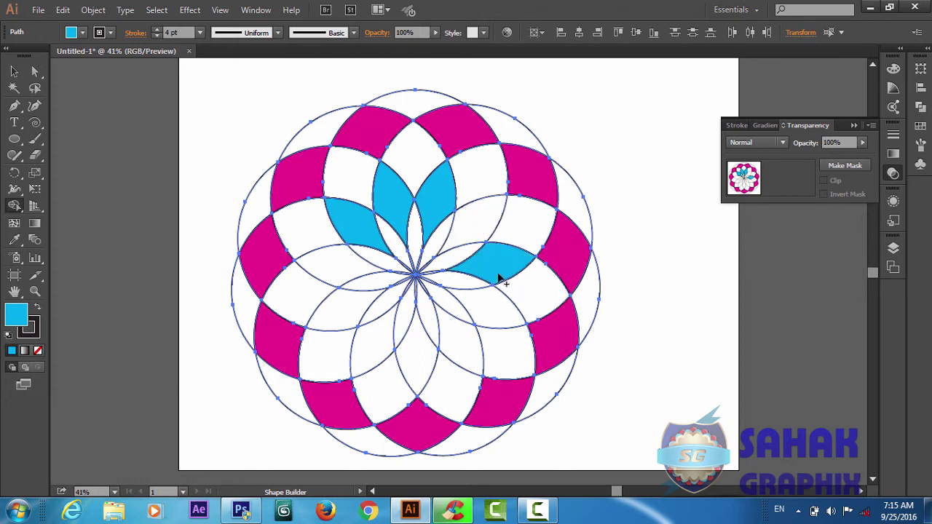
click(473, 236)
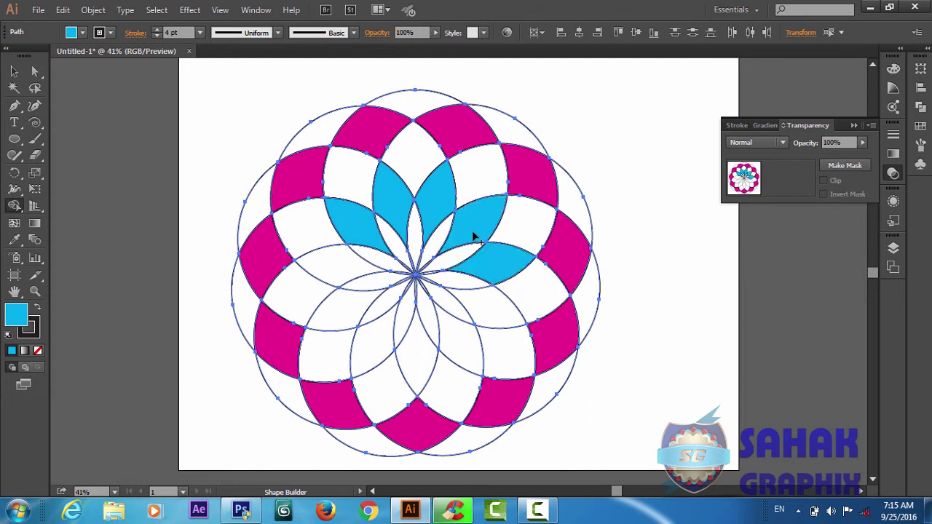
Fill the remaining lower and left inner petals with cyan
click(484, 318)
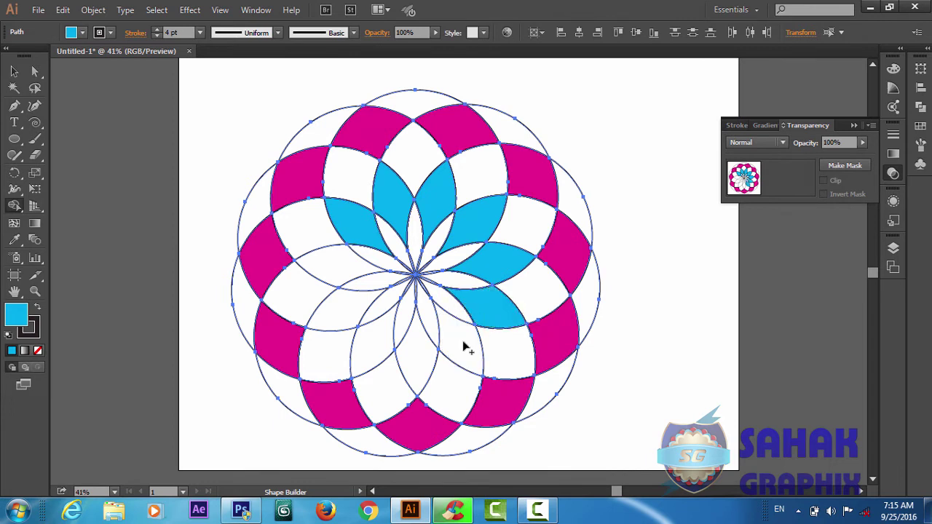
click(463, 342)
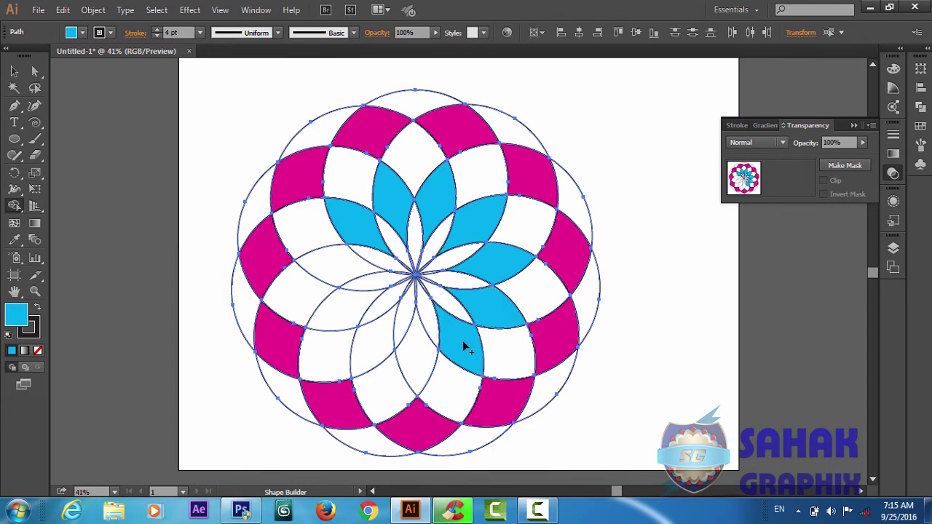
click(411, 355)
click(375, 342)
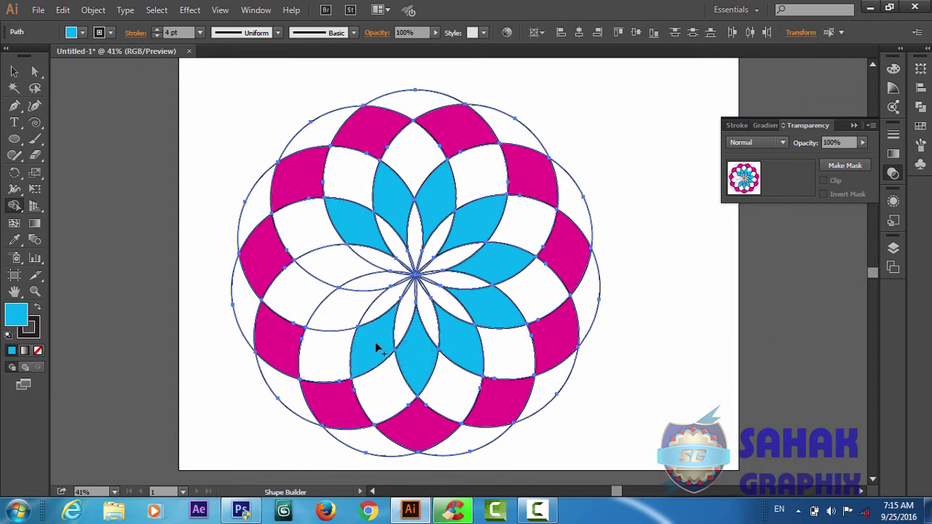
click(335, 309)
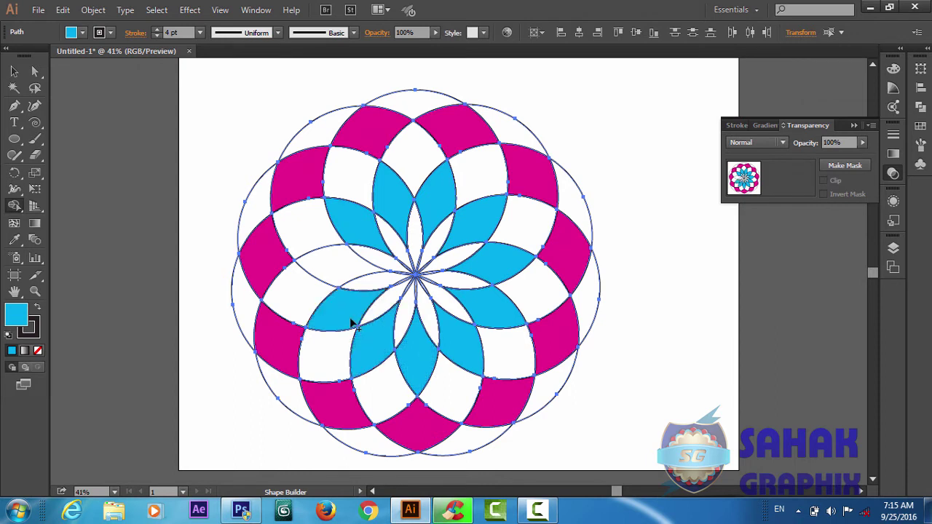
click(339, 277)
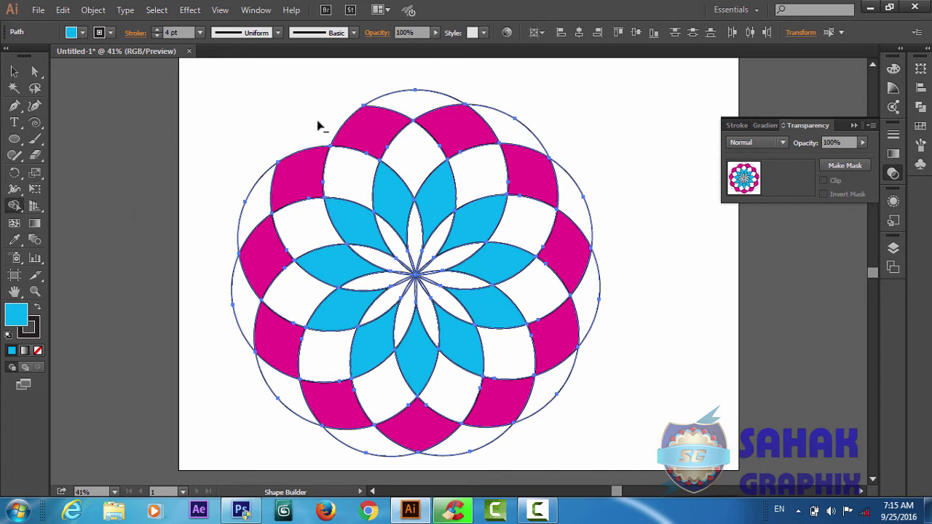
Alt-click away all ten leftover outer circle arcs around the rosette's edge
alt+click(254, 198)
alt+click(234, 304)
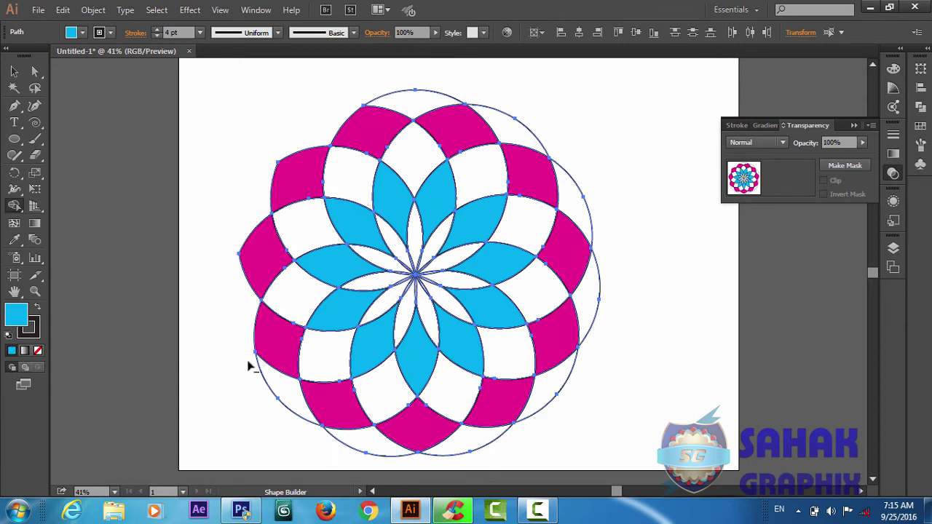
alt+click(281, 404)
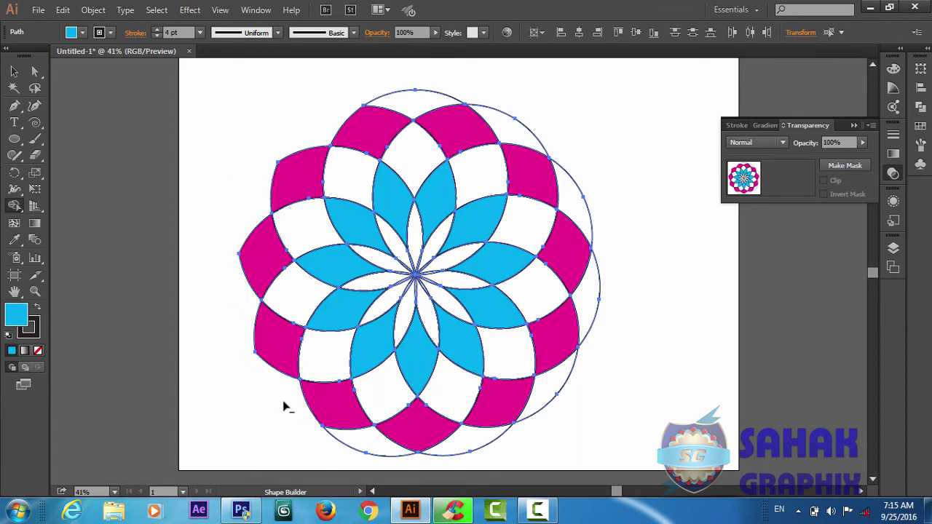
alt+click(364, 449)
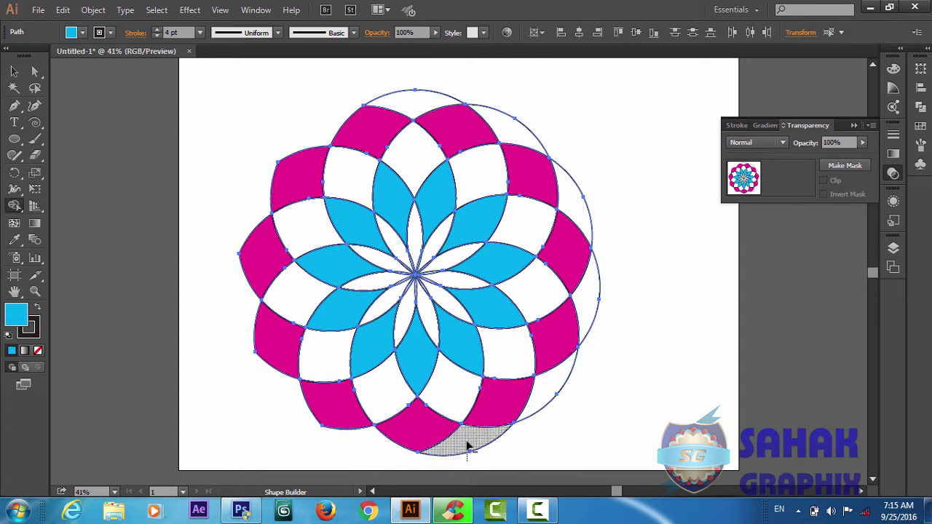
alt+click(470, 442)
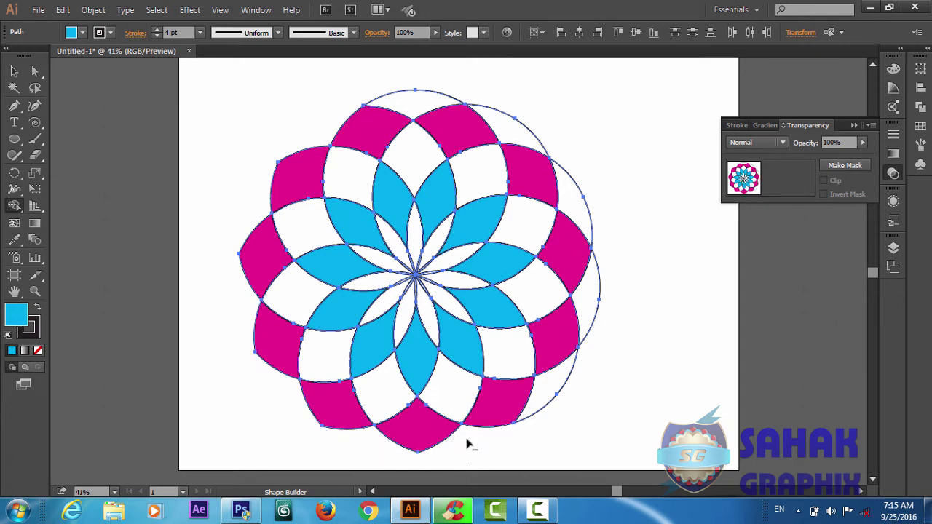
alt+click(550, 387)
alt+click(590, 304)
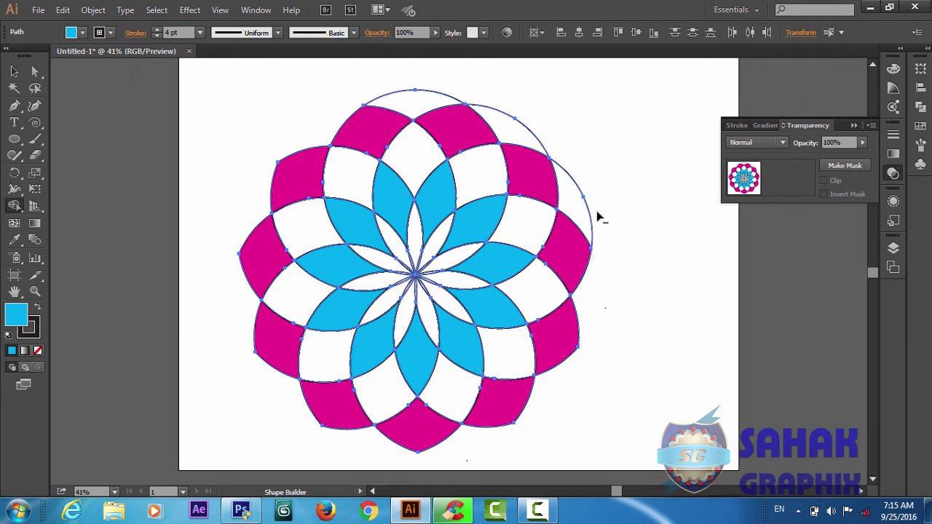
alt+click(583, 216)
alt+click(528, 134)
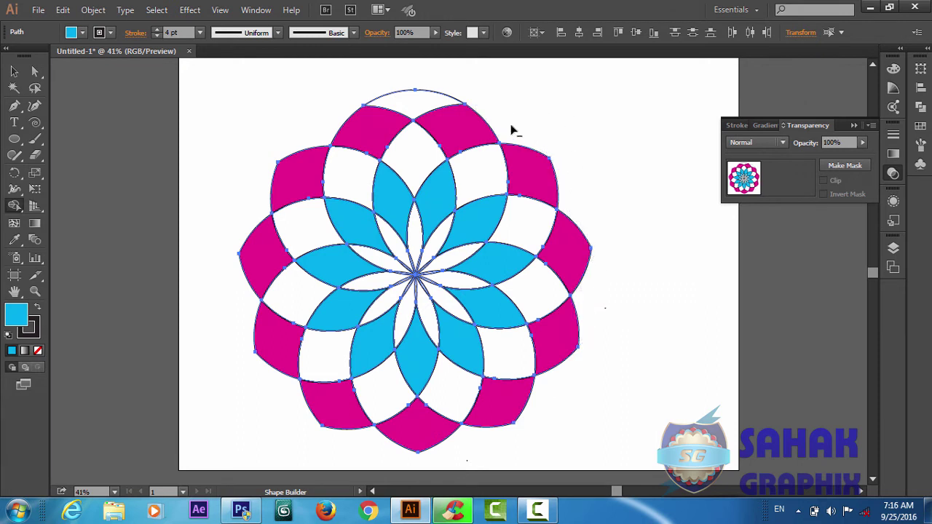
alt+click(426, 98)
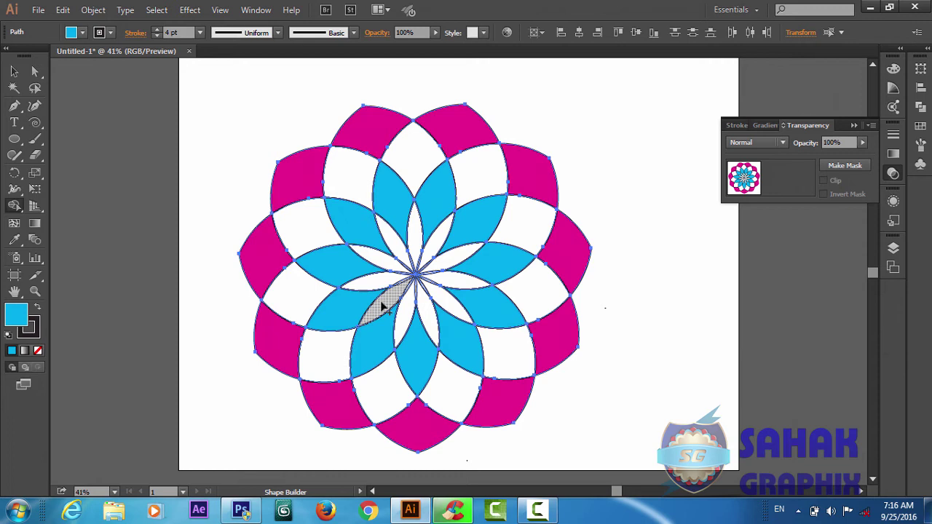
Merge each white gap with its neighbouring cyan petal into curved blades, working around the centre
drag(384, 305, 385, 375)
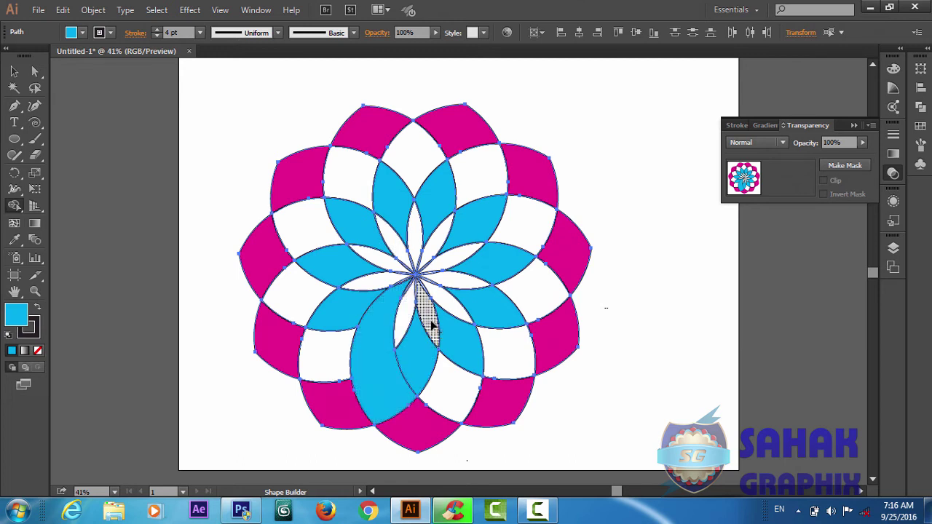
drag(405, 308, 450, 380)
drag(432, 320, 492, 340)
drag(453, 308, 530, 301)
mouse_move(475, 277)
mouse_down()
mouse_move(496, 266)
mouse_move(520, 223)
mouse_up()
drag(454, 257, 475, 177)
drag(436, 236, 418, 171)
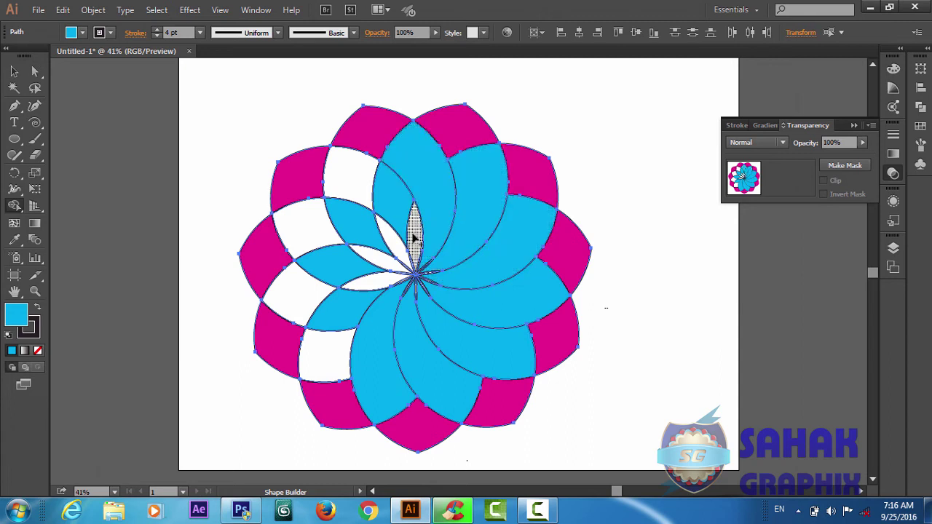
mouse_move(353, 191)
mouse_down()
mouse_move(408, 233)
mouse_move(318, 235)
mouse_up()
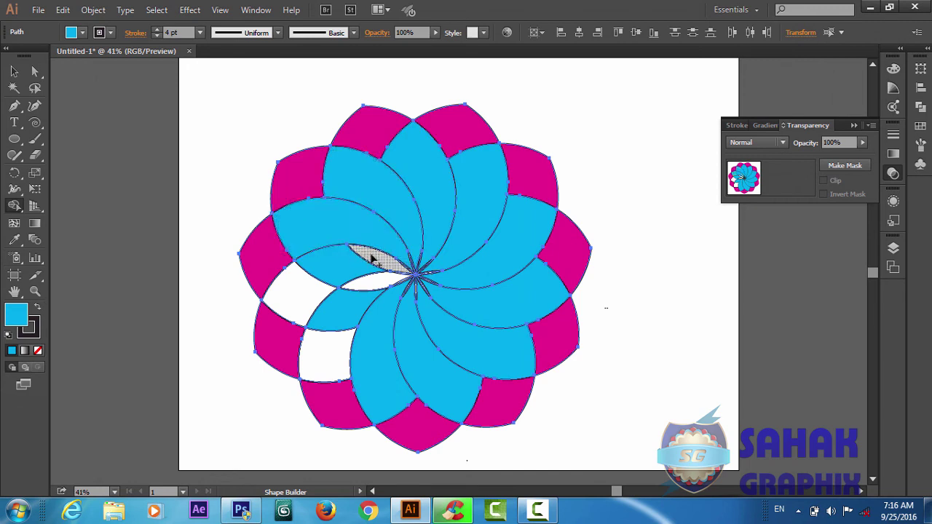
mouse_move(373, 260)
mouse_down()
mouse_move(309, 288)
mouse_move(331, 350)
mouse_up()
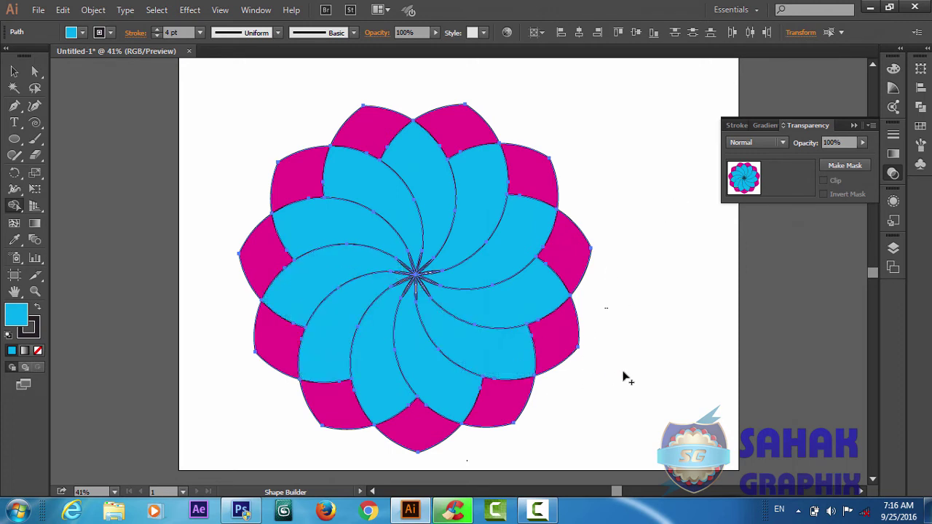
At 300% zoom, Shape Builder-merge the upper-left white centre sliver into its adjacent cyan blade
key(v)
key(ctrl+plus)
key(ctrl+plus)
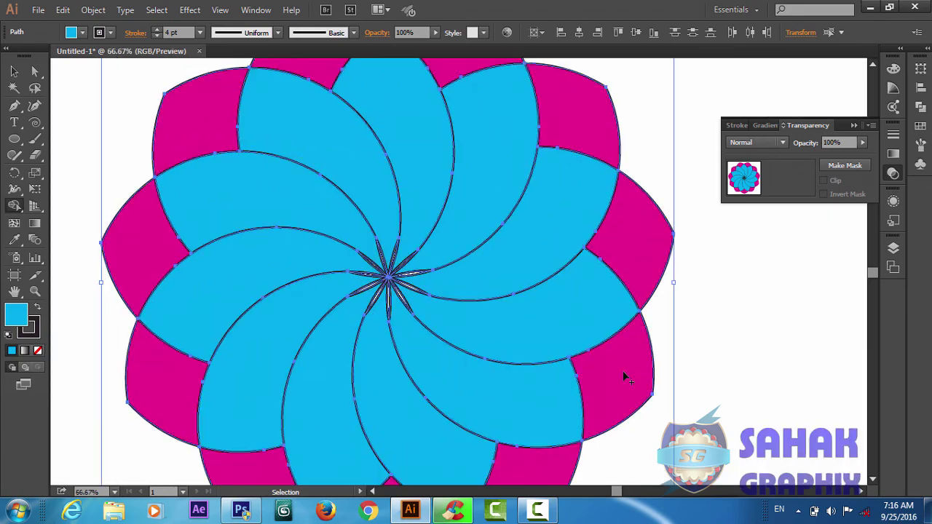
key(ctrl+plus)
key(ctrl+plus)
key(ctrl+plus)
key(ctrl+plus)
key(shift+m)
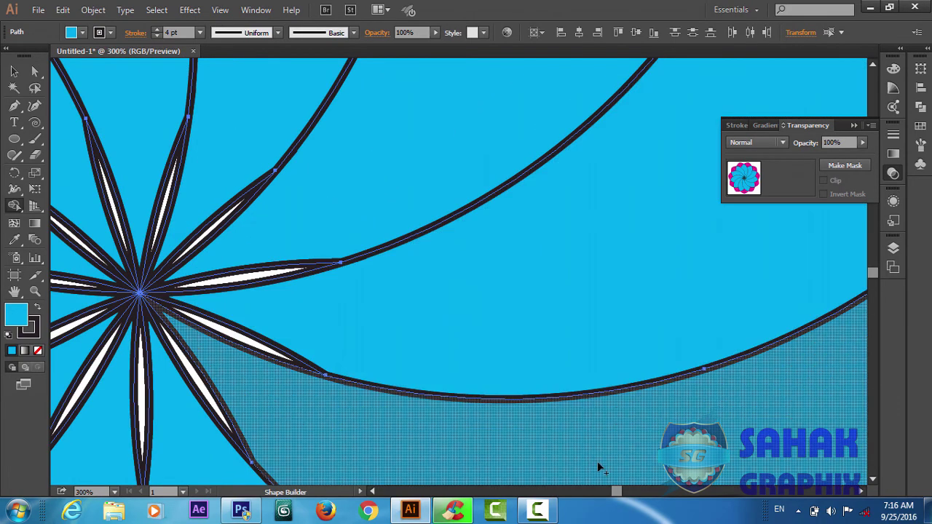
drag(617, 494, 613, 493)
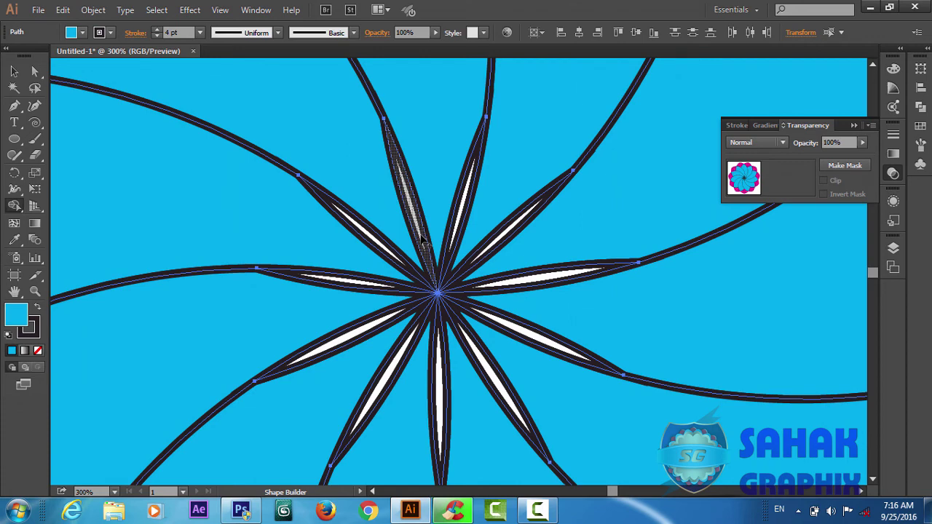
drag(423, 241, 429, 278)
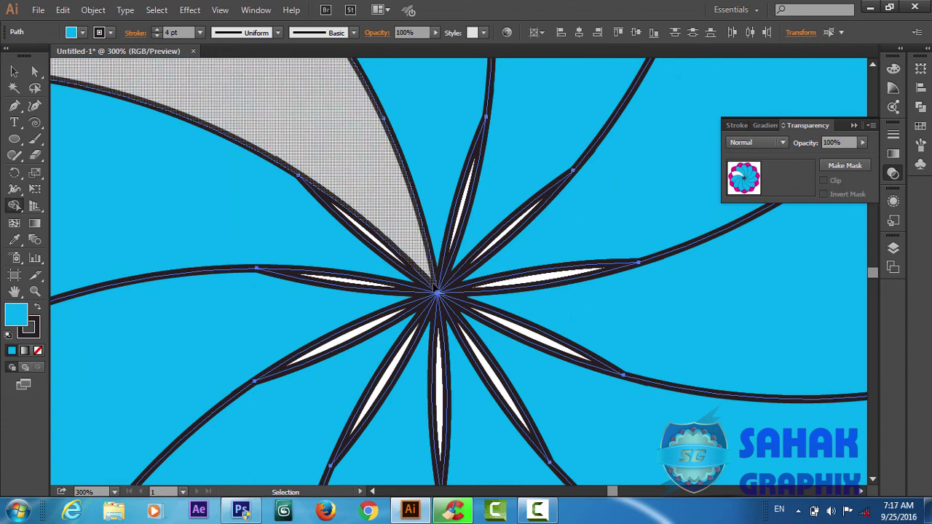
drag(422, 243, 429, 244)
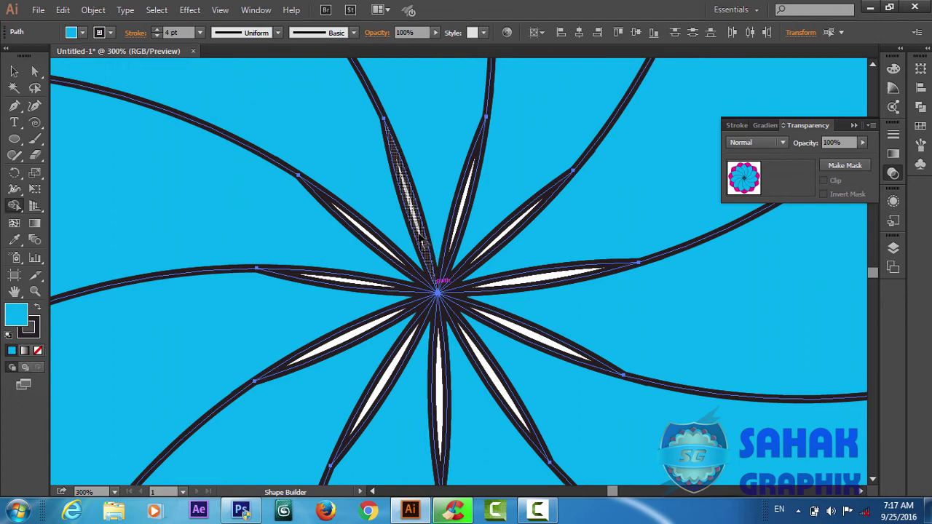
click(422, 241)
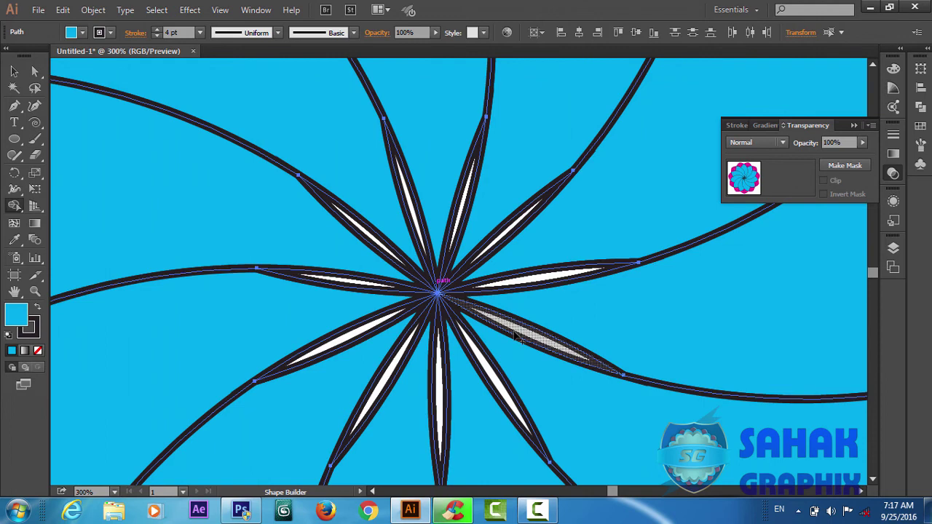
key(ctrl+minus)
key(ctrl+minus)
key(ctrl+minus)
key(ctrl+minus)
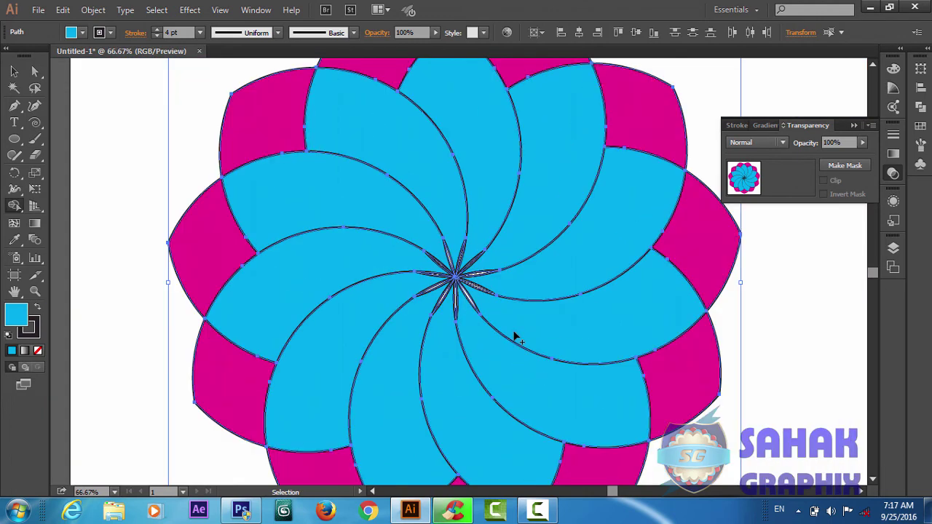
key(ctrl+minus)
key(ctrl+minus)
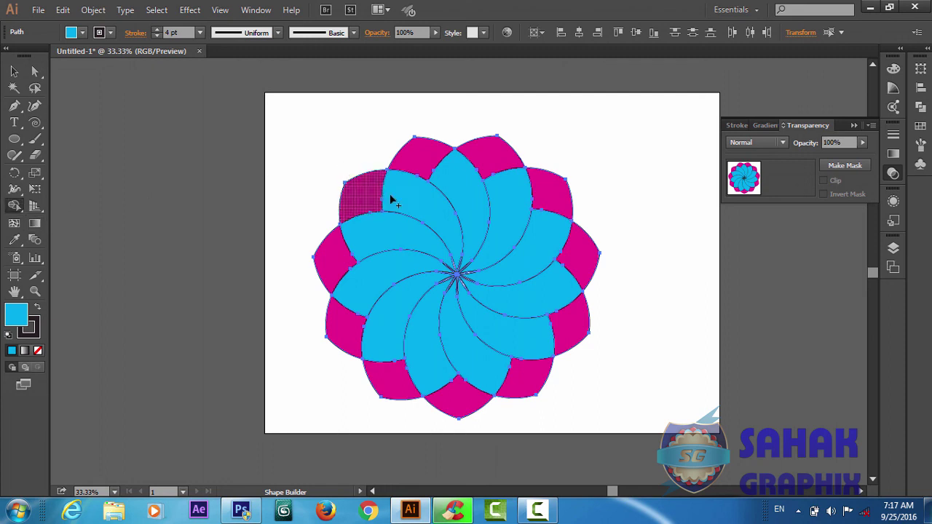
Merge the six magenta tips (upper-left, top, upper-right, bottom, lower-left, left) into their cyan blades
drag(409, 200, 351, 203)
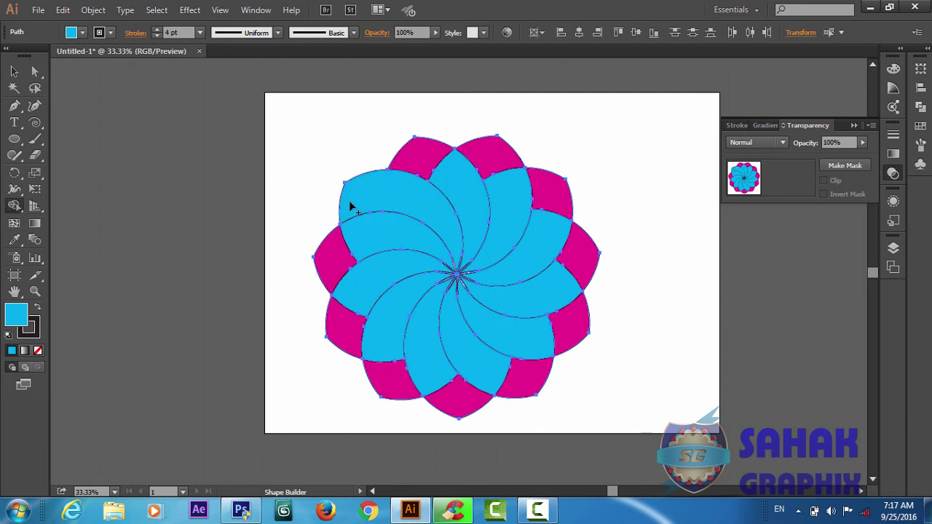
mouse_move(428, 155)
mouse_down()
mouse_move(471, 187)
mouse_move(485, 155)
mouse_up()
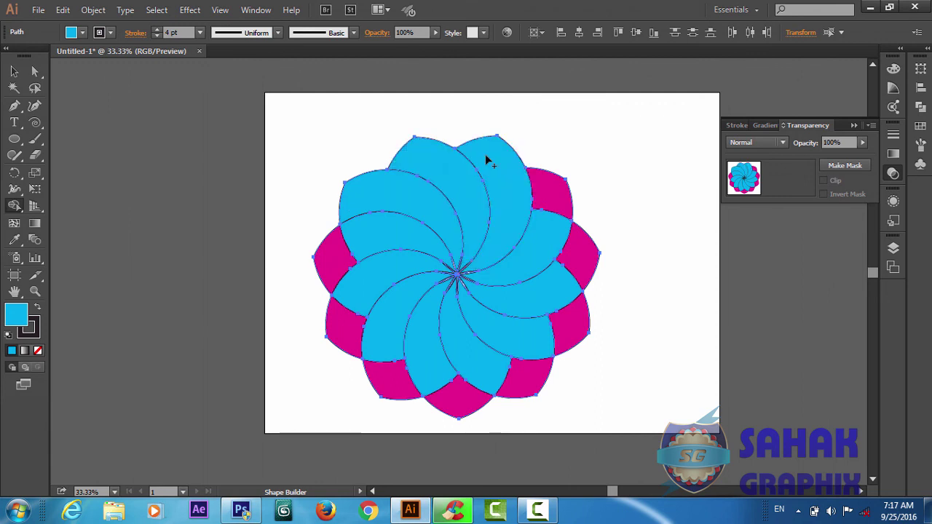
mouse_move(549, 205)
mouse_down()
mouse_move(551, 311)
mouse_move(522, 360)
mouse_move(466, 401)
mouse_up()
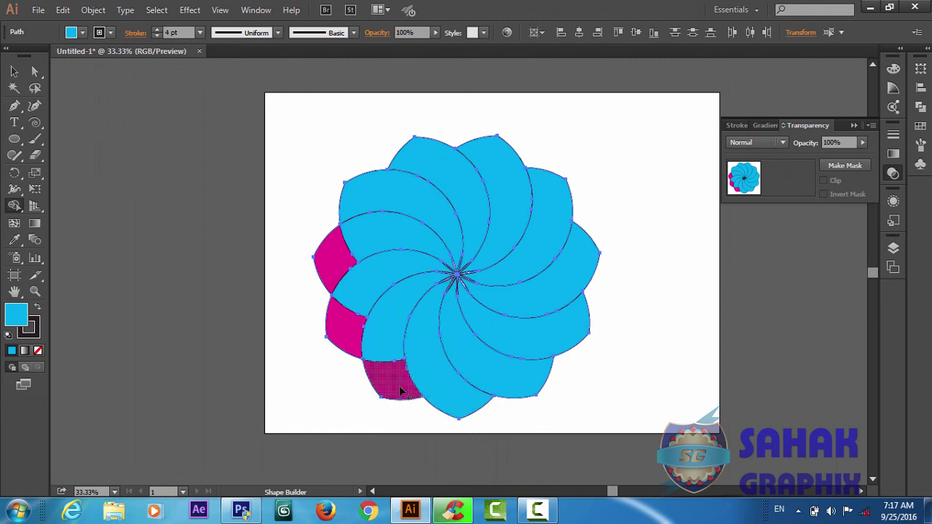
drag(400, 391, 386, 341)
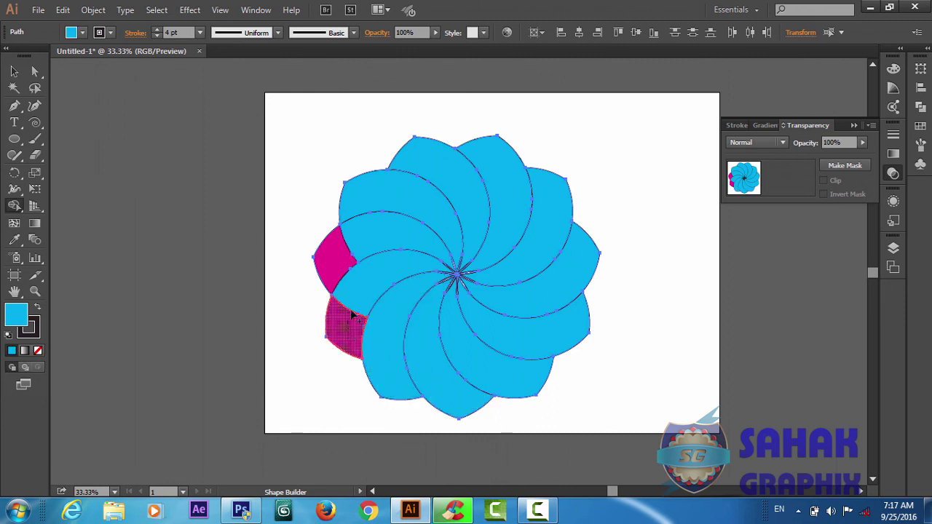
drag(354, 314, 350, 298)
drag(333, 266, 374, 235)
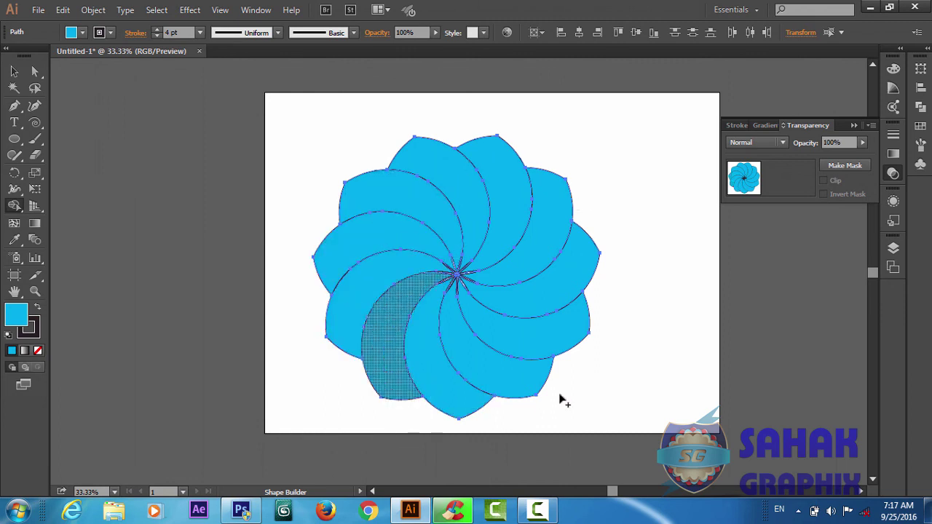